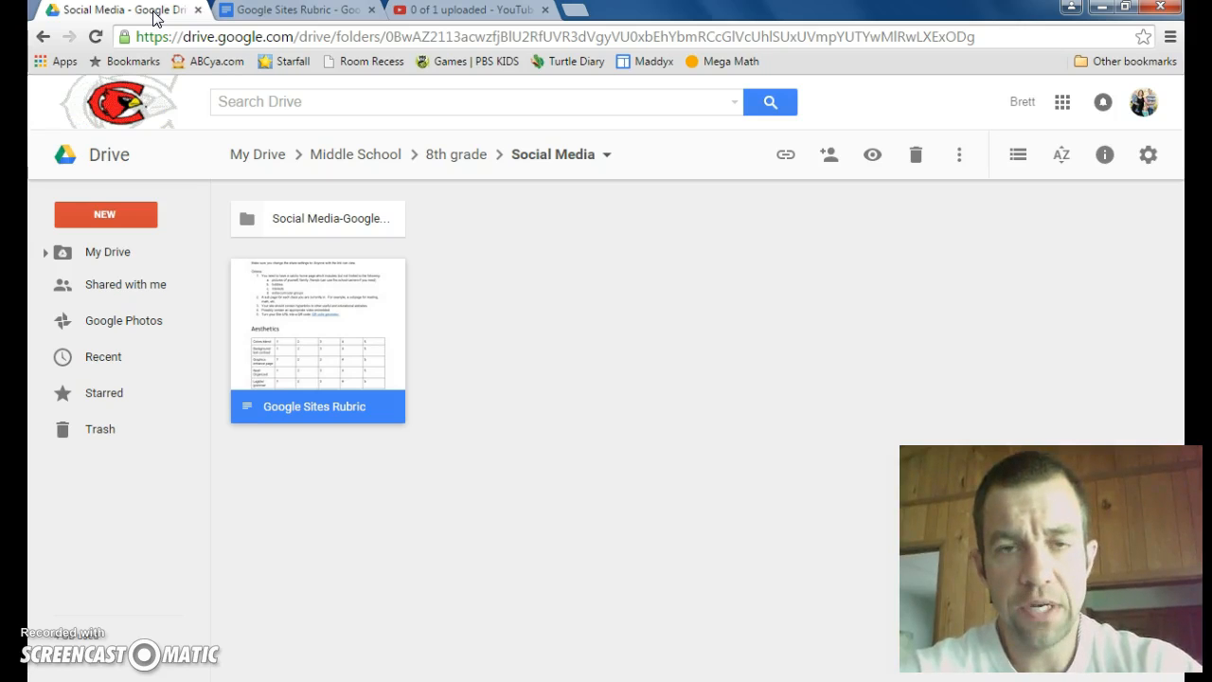
Step: Open Google Sites in a new tab from the Google apps in Drive and show its site list
click(1063, 100)
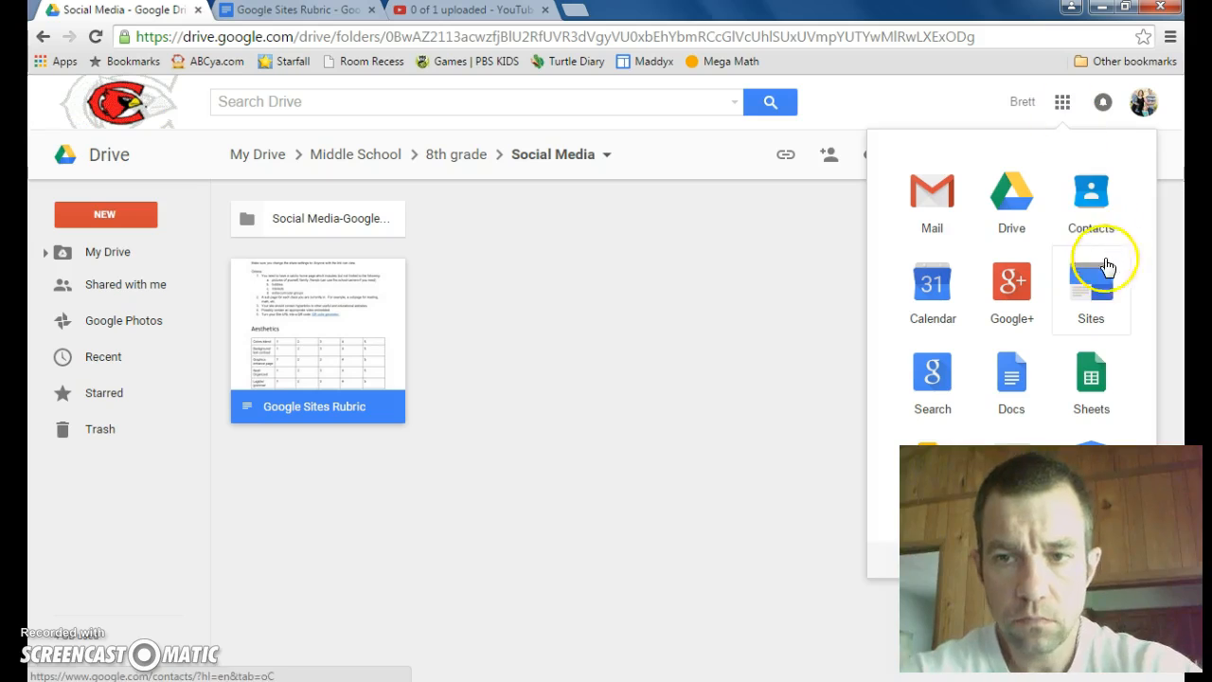
click(1094, 273)
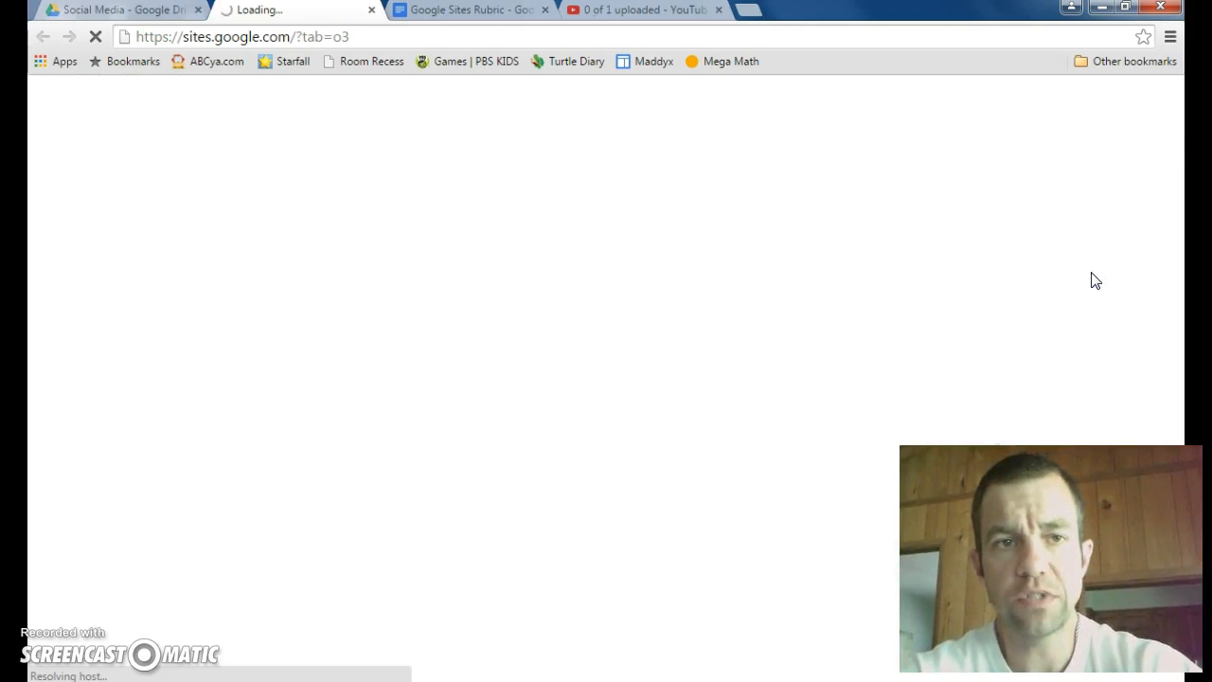
click(115, 10)
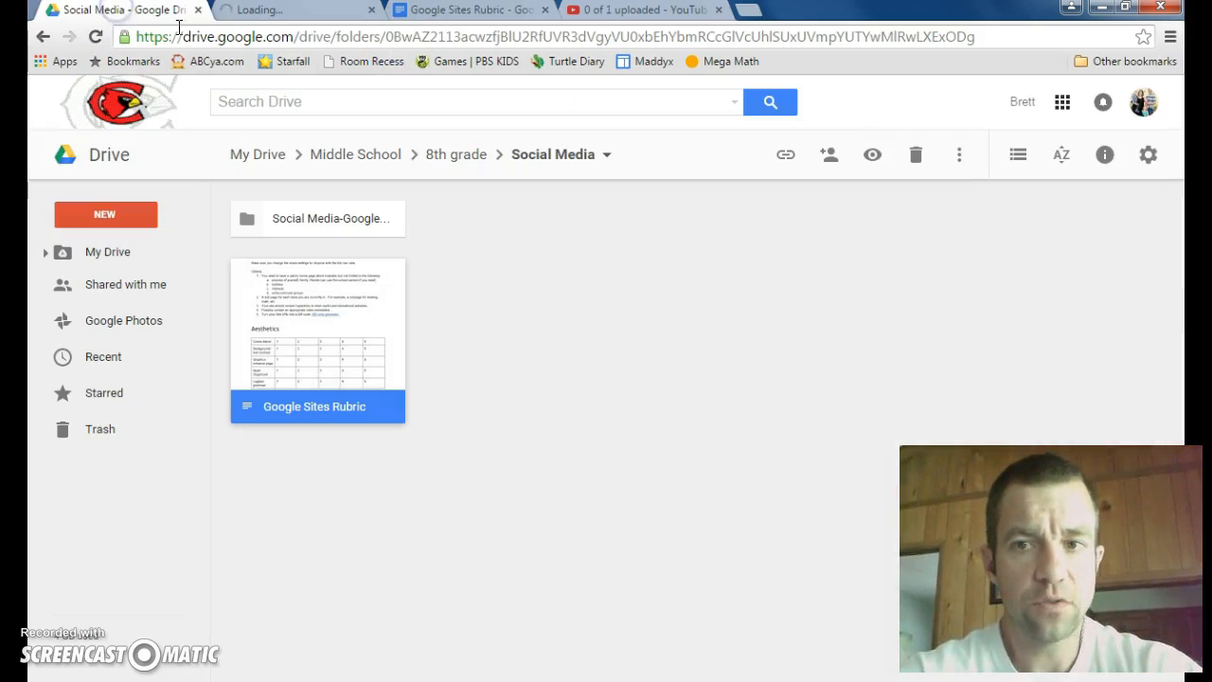
click(1061, 106)
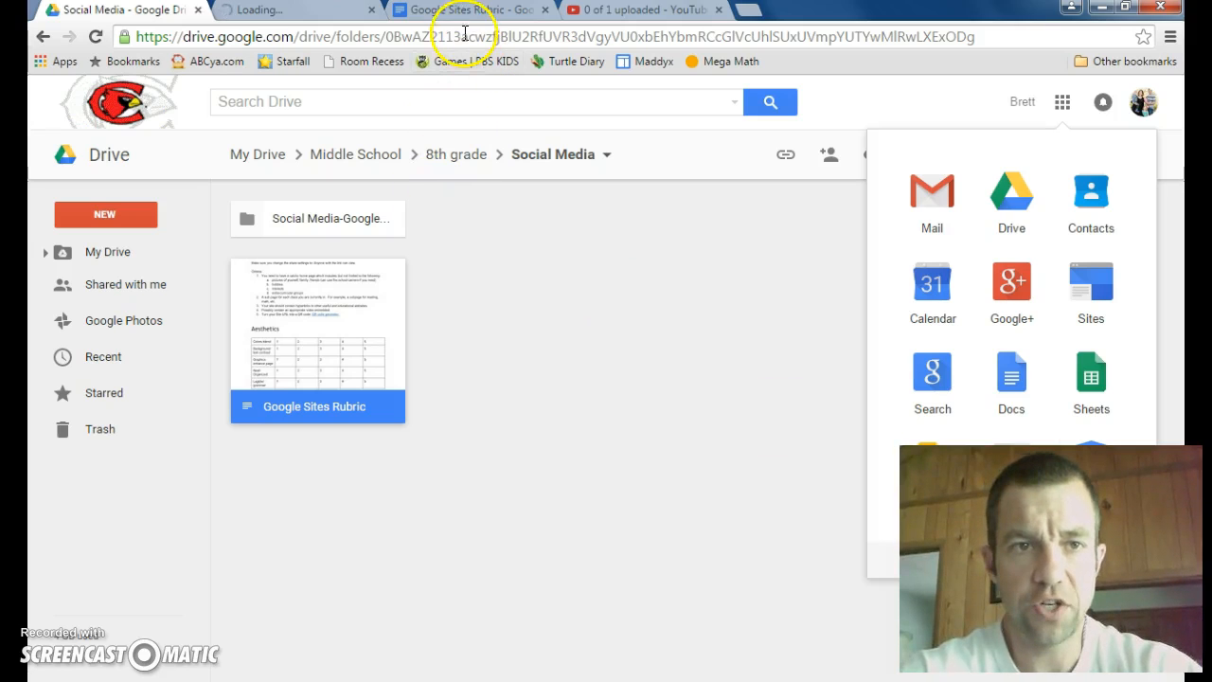
click(275, 12)
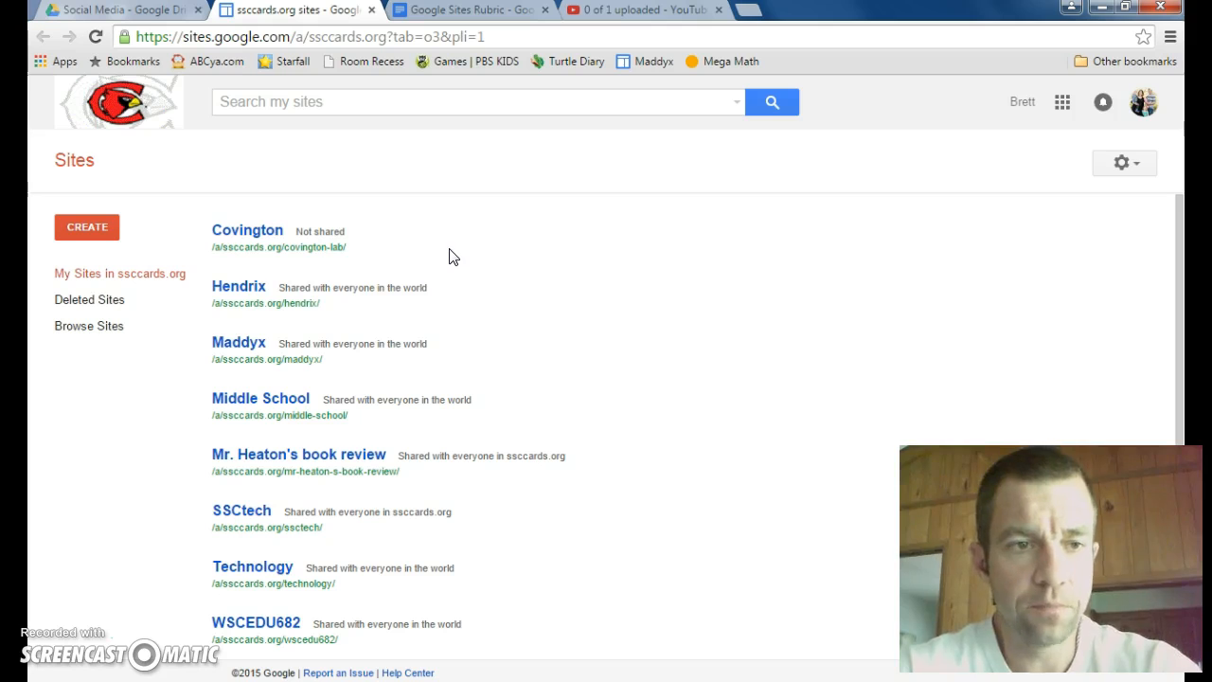
Step: Create a new site from the blank template, naming it with the teacher's title and surname
click(87, 227)
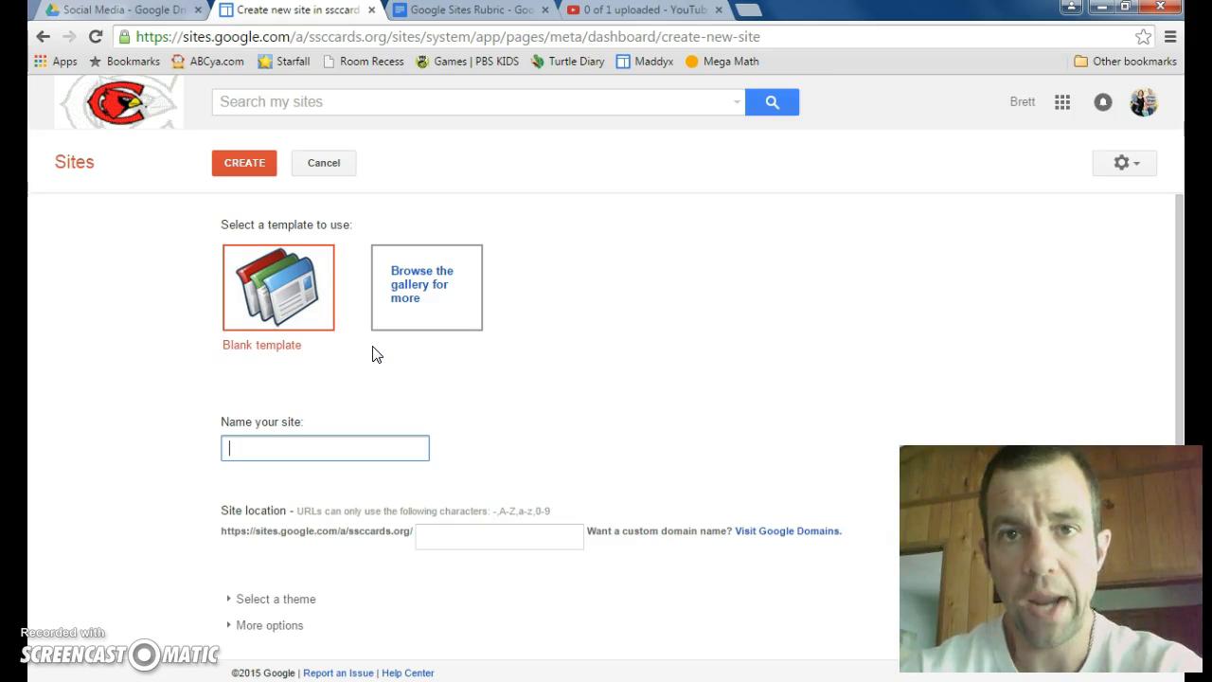
click(246, 449)
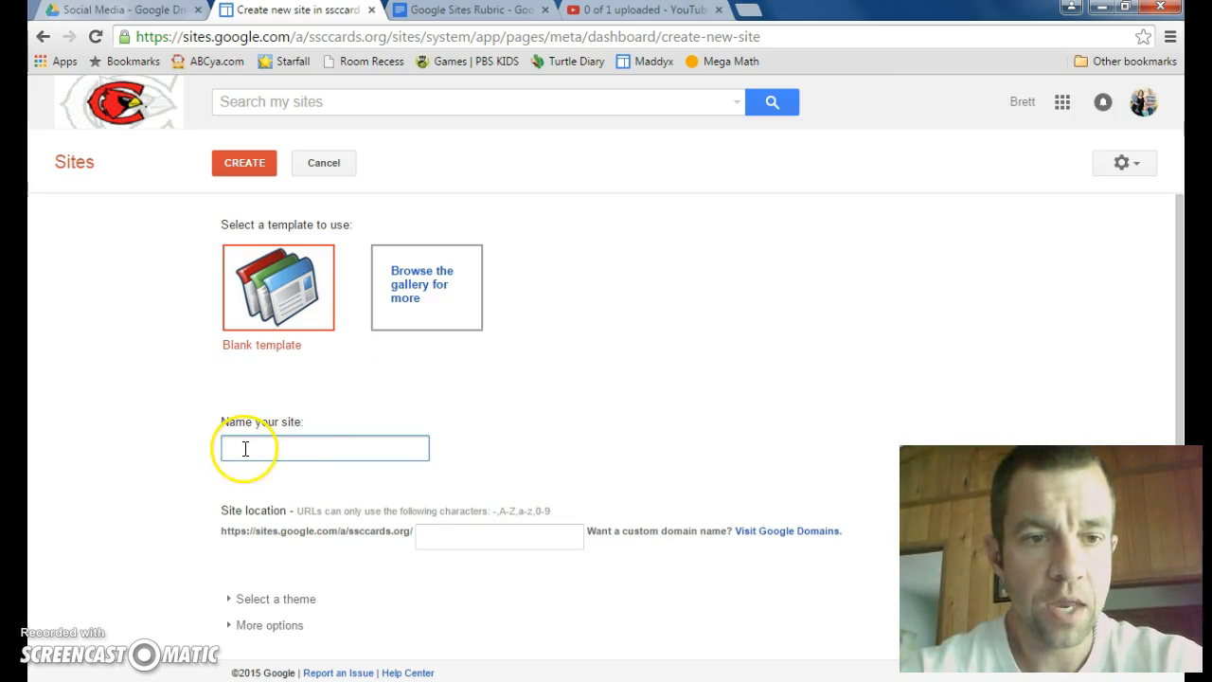
text(Mr.Heaton)
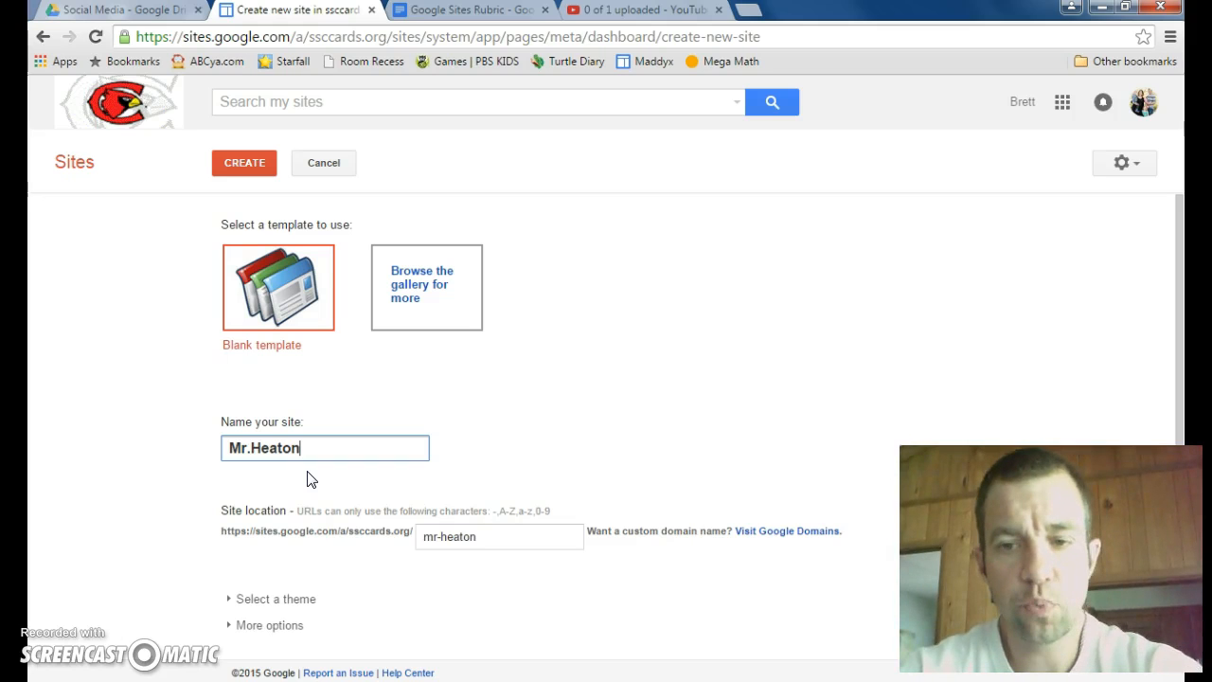
click(237, 166)
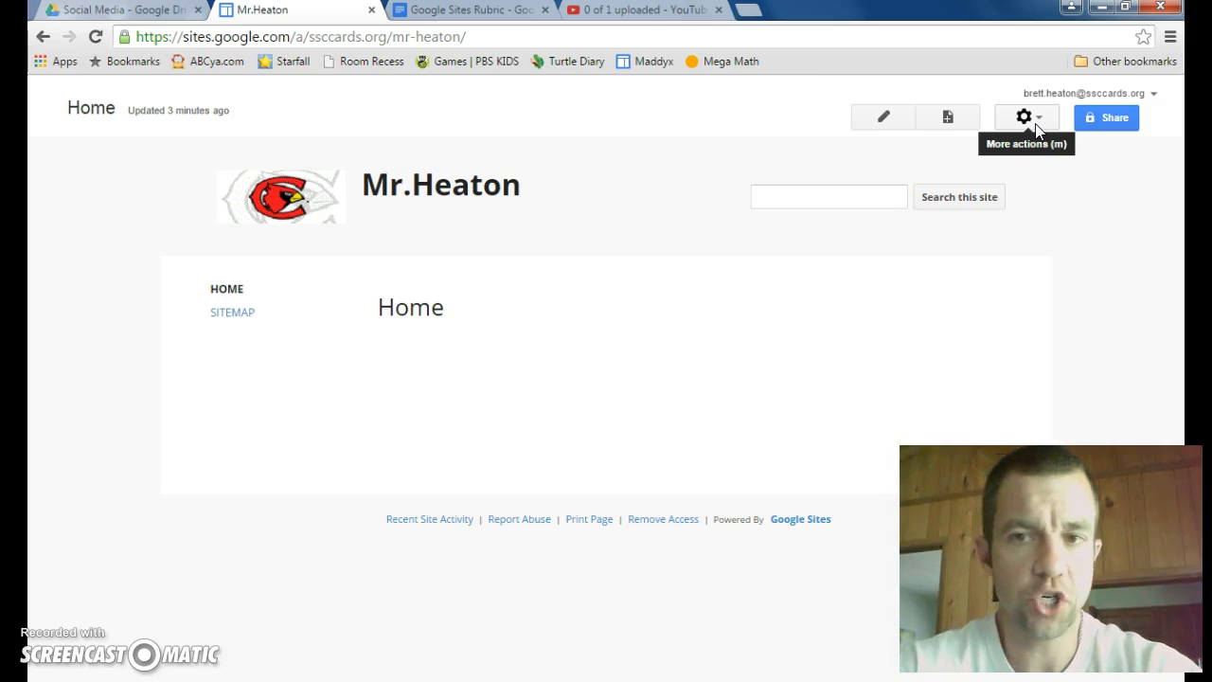
Step: Examine the new site's visibility options under Sharing and Permissions and return to its home page
click(1035, 123)
click(860, 398)
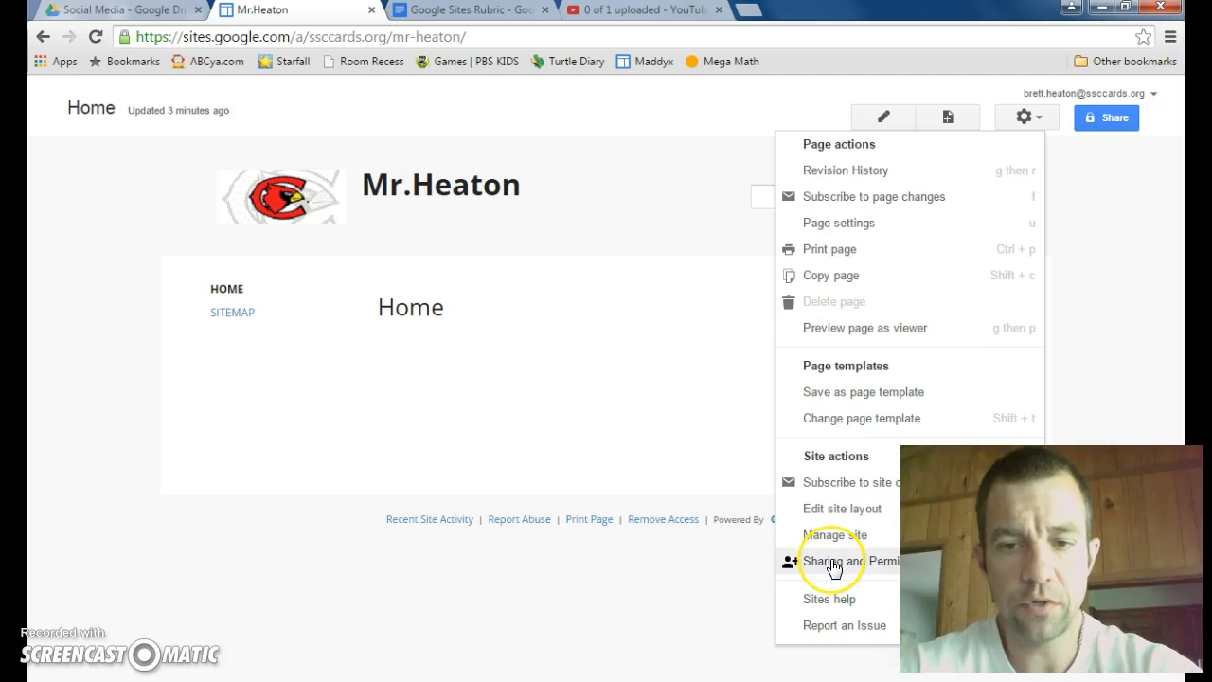
click(833, 566)
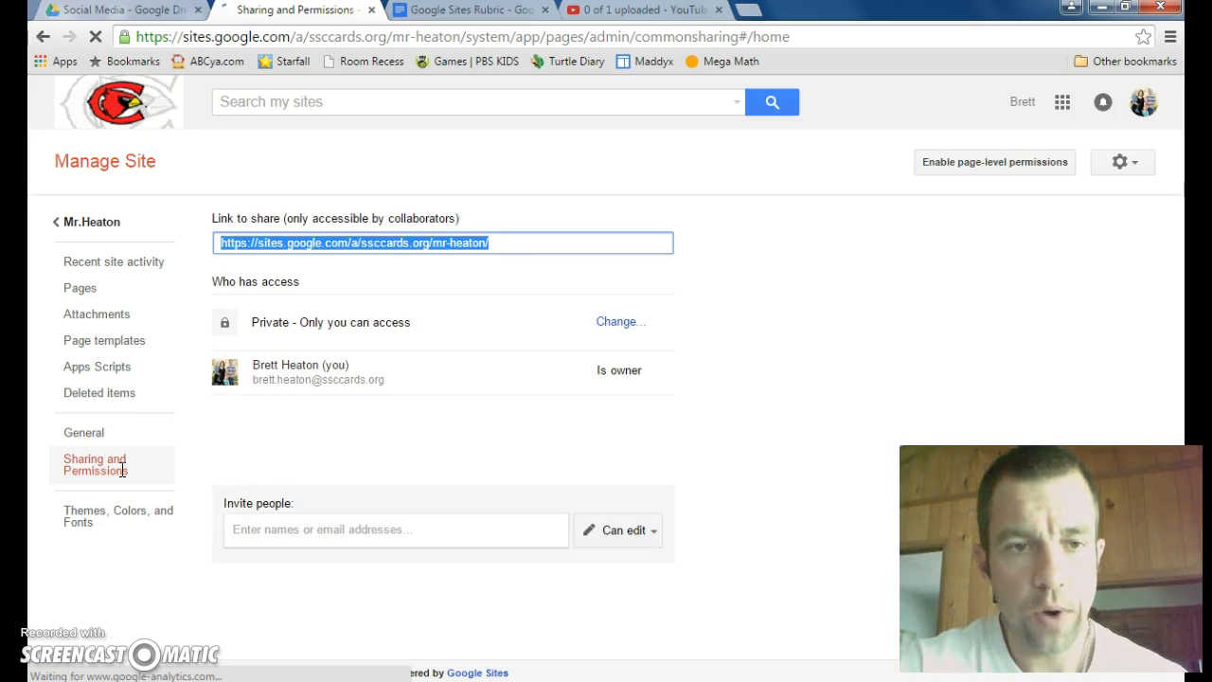
click(621, 323)
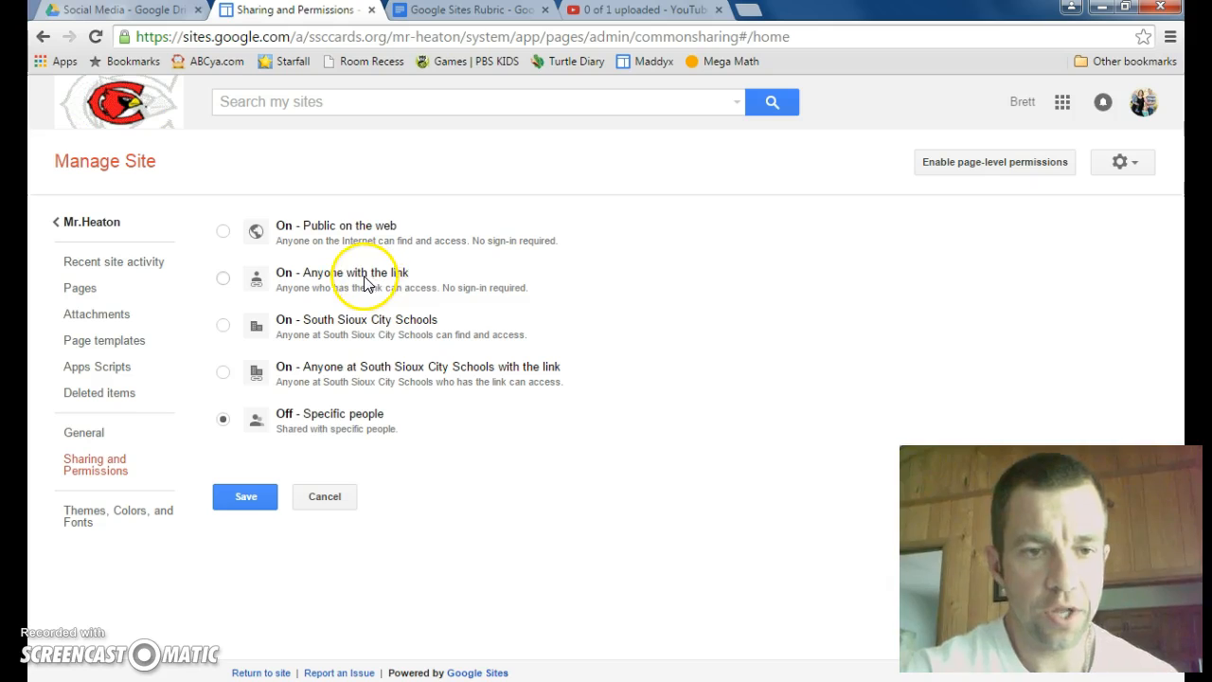
click(243, 507)
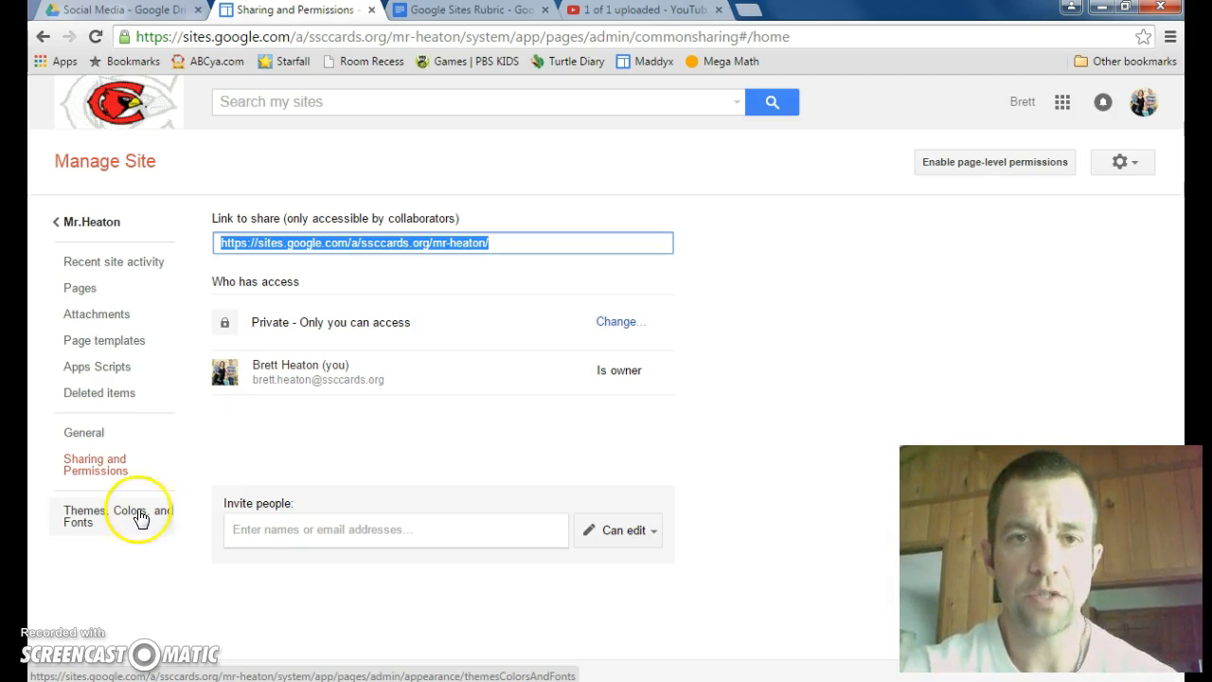
click(89, 222)
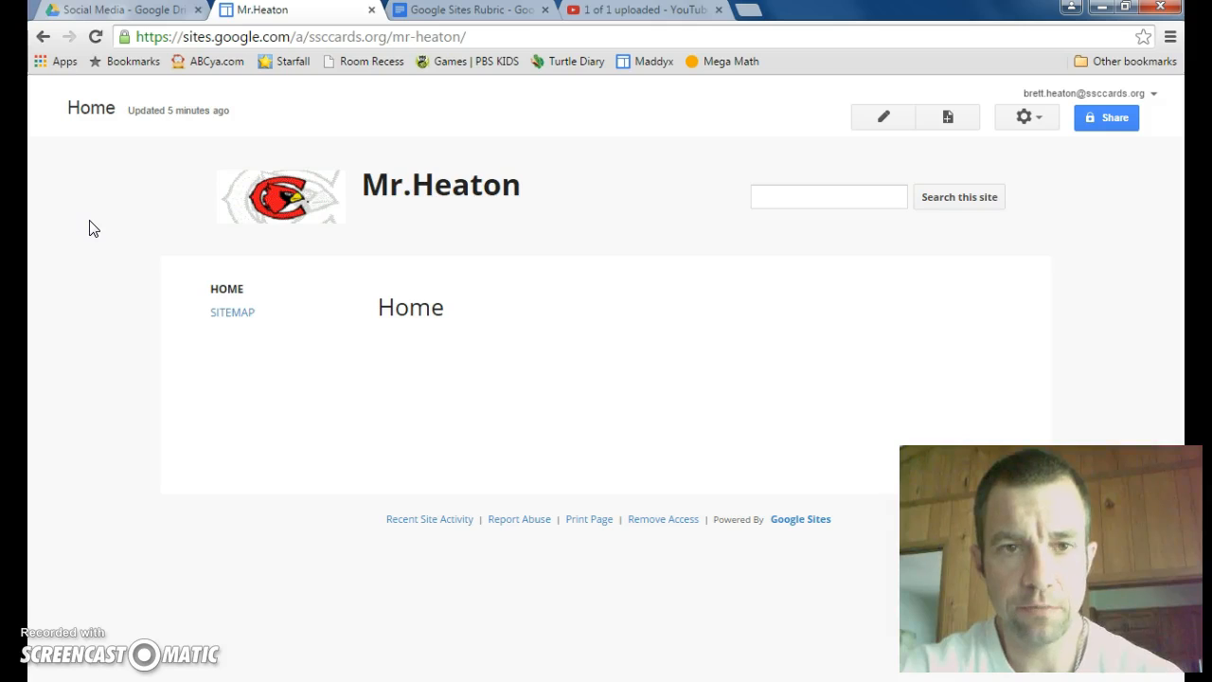
Step: Open the home page for editing and examine the available layout, table and text format options
click(895, 120)
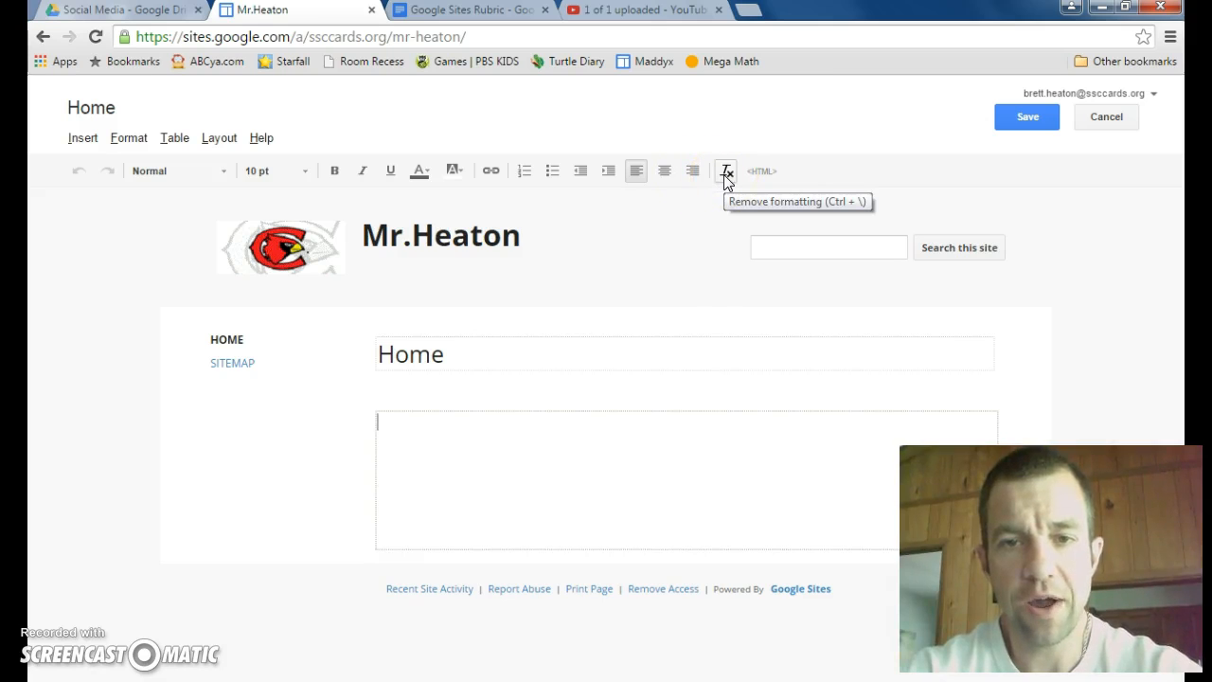
click(761, 173)
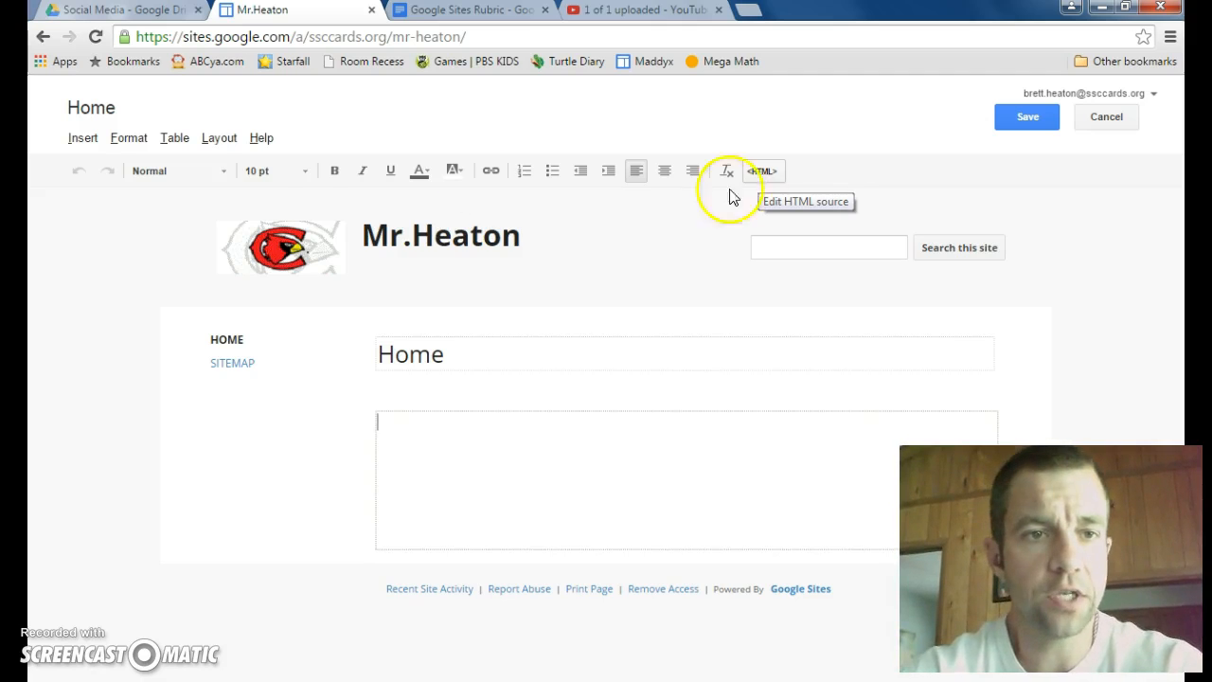
click(222, 140)
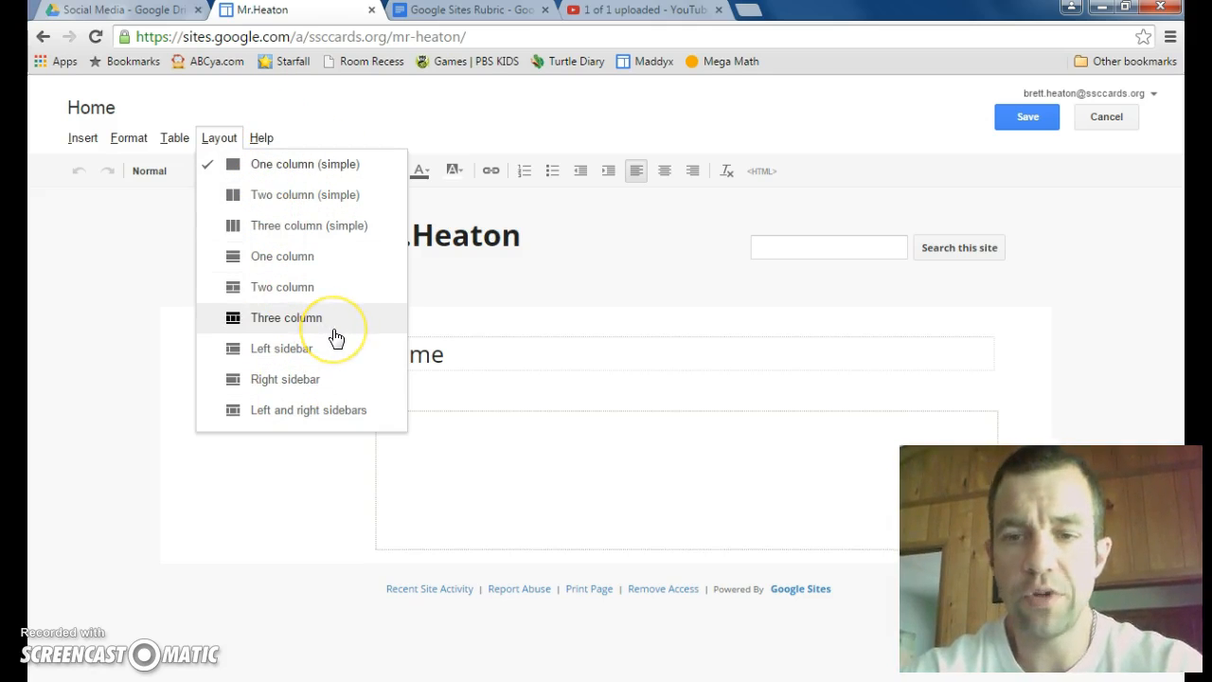
click(174, 138)
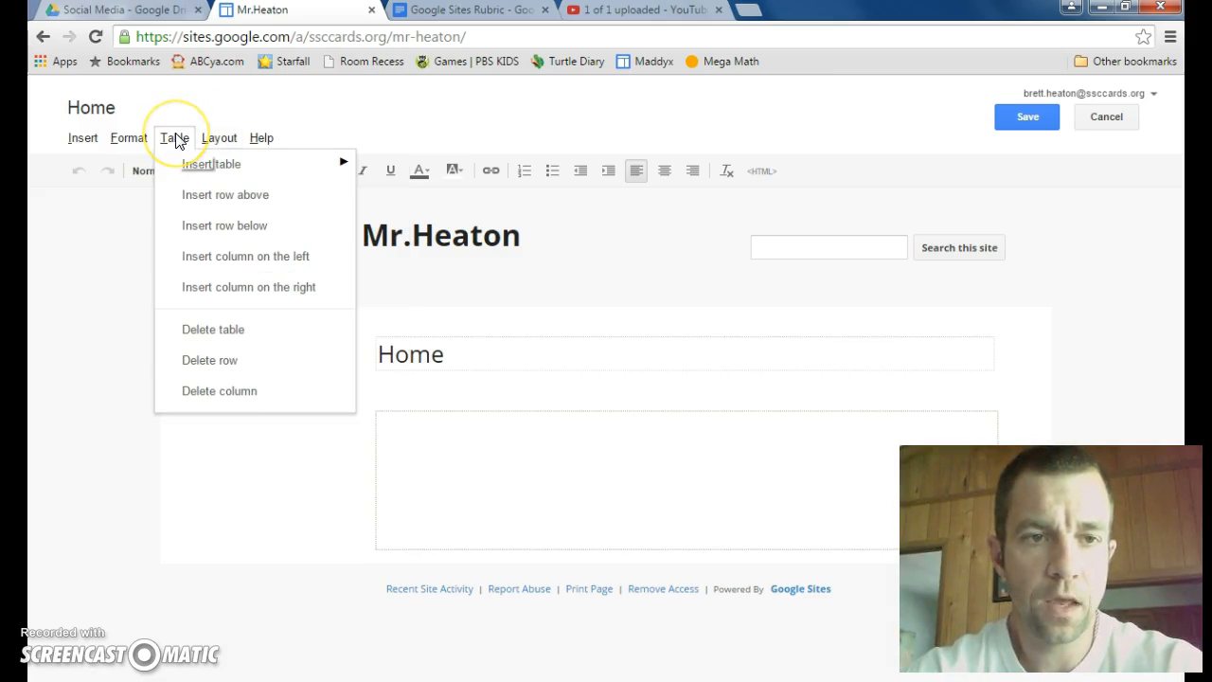
mouse_move(206, 167)
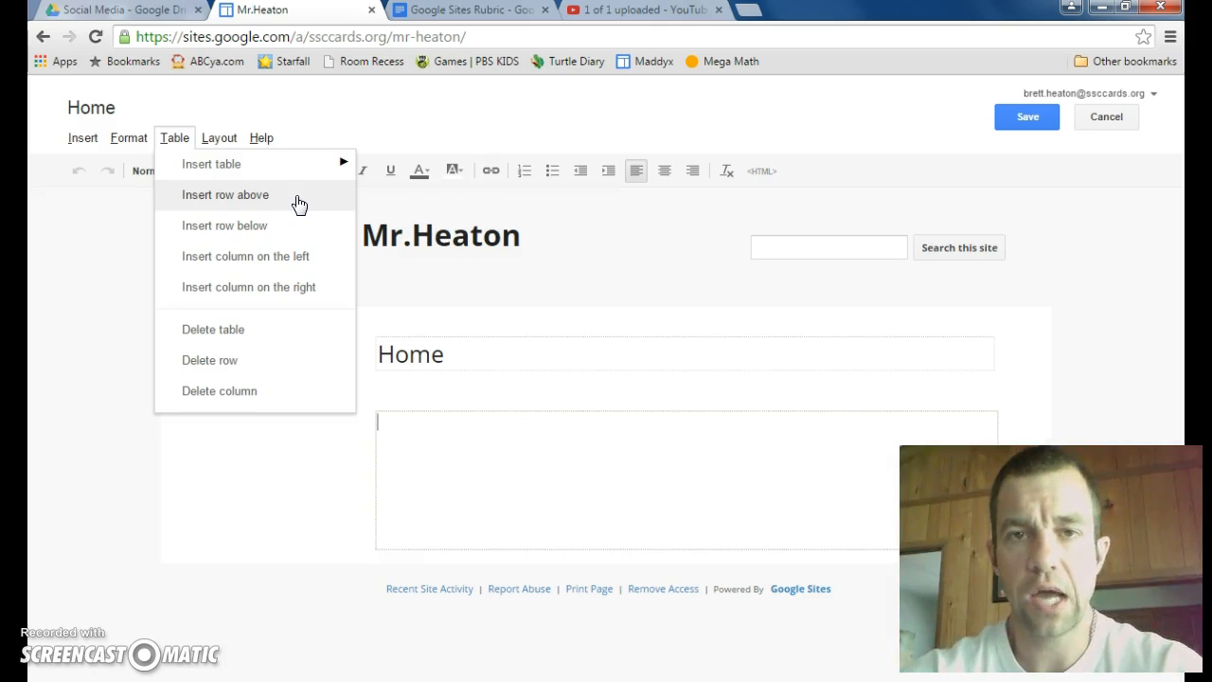
click(284, 333)
click(129, 140)
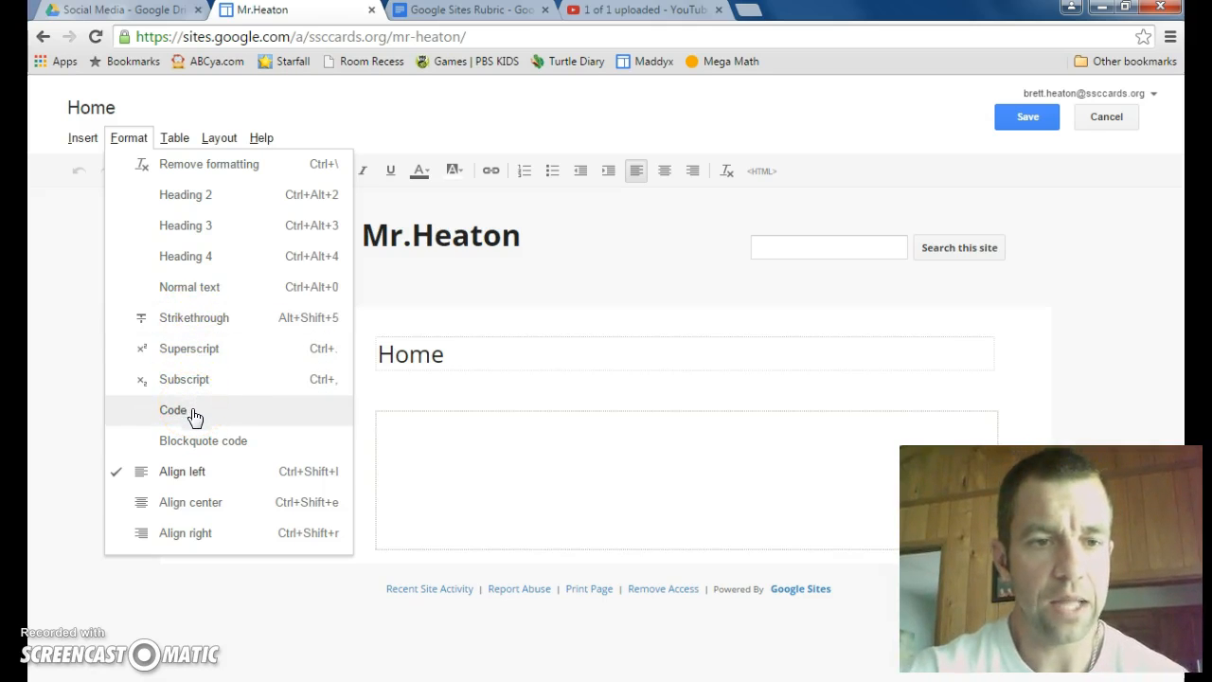
click(574, 167)
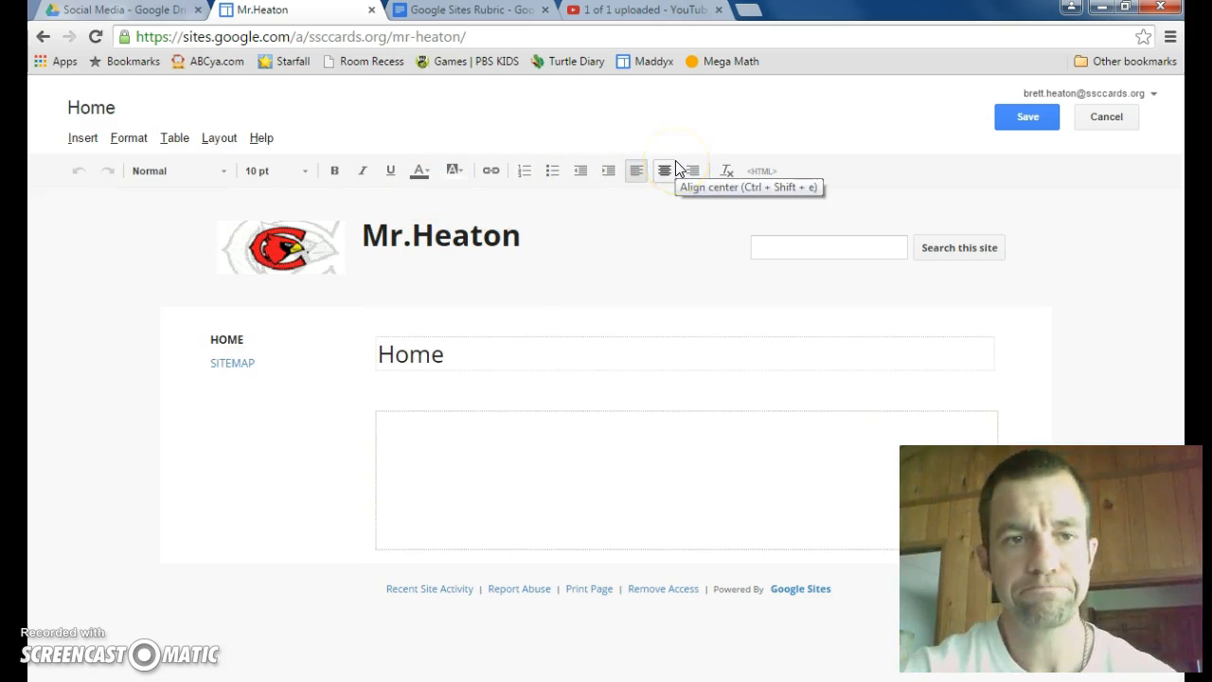
Step: Start inserting an image on the home page with Web address (URL) as its source
click(83, 138)
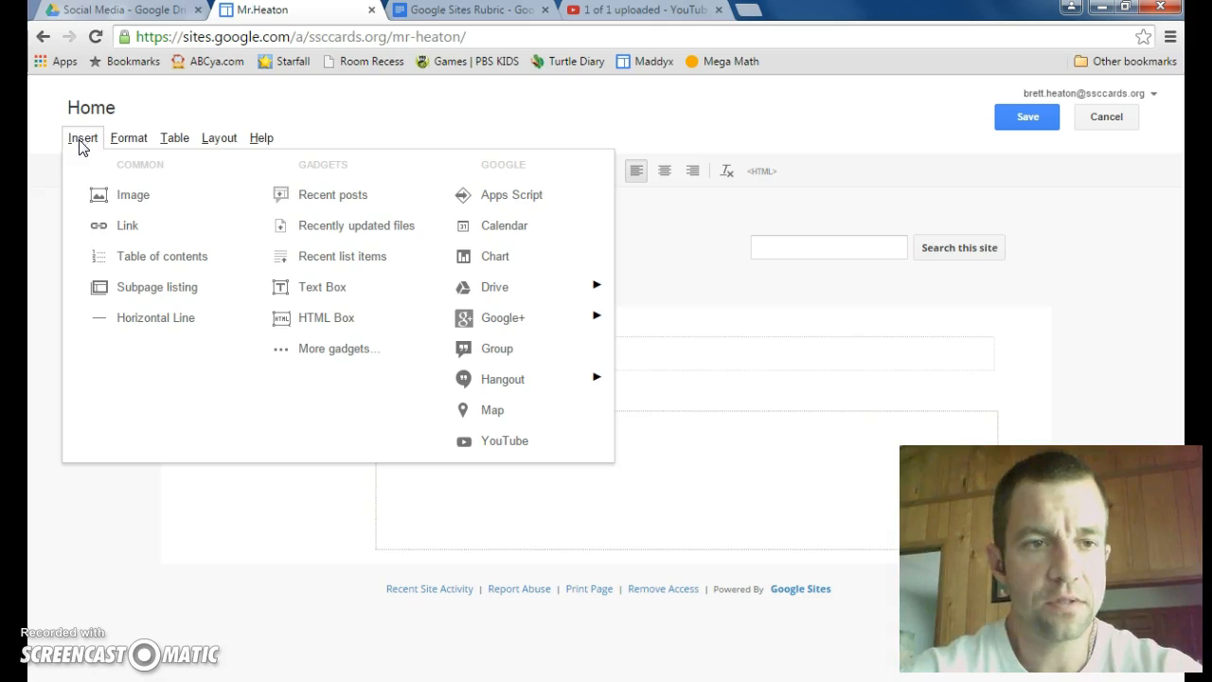
click(132, 195)
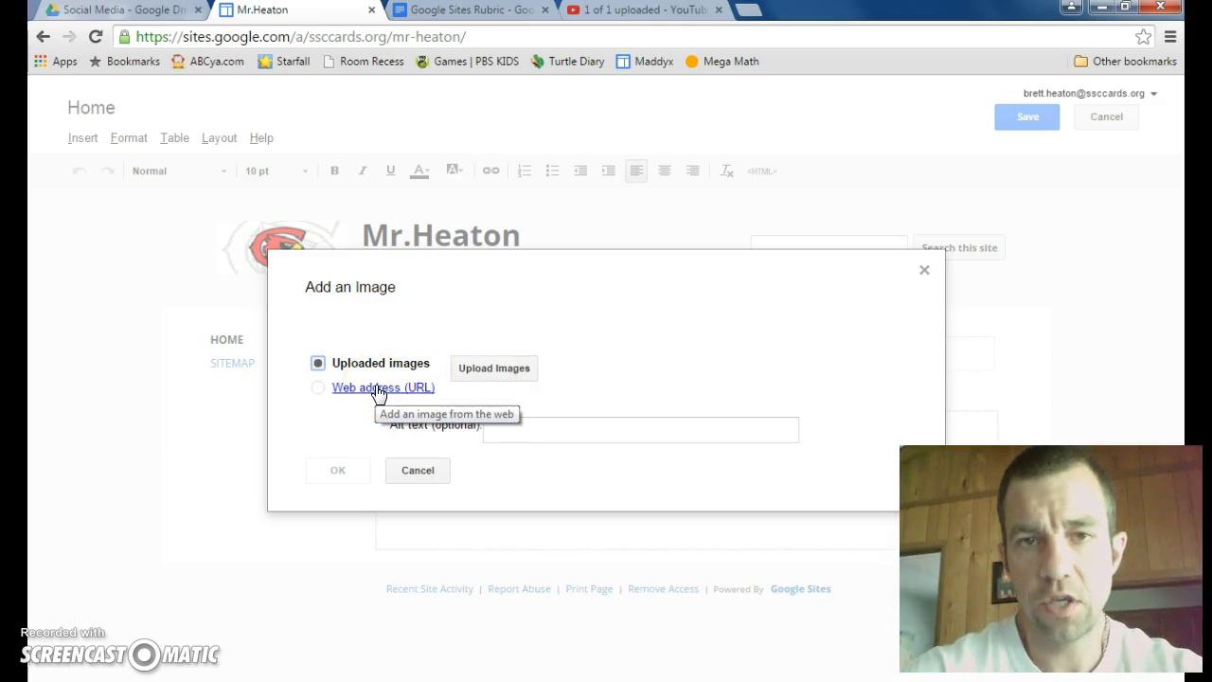
click(317, 388)
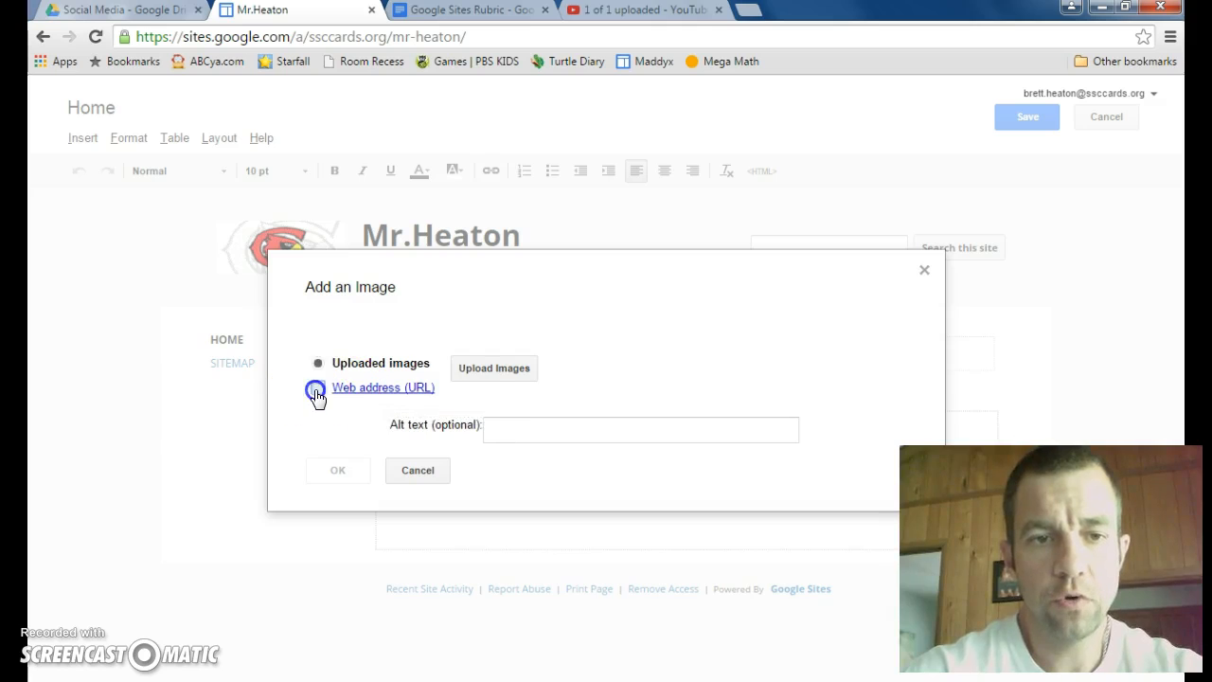
Step: Open google.com/images in a new tab and search for "South Sioux City Cardinals logo"
click(751, 10)
click(297, 19)
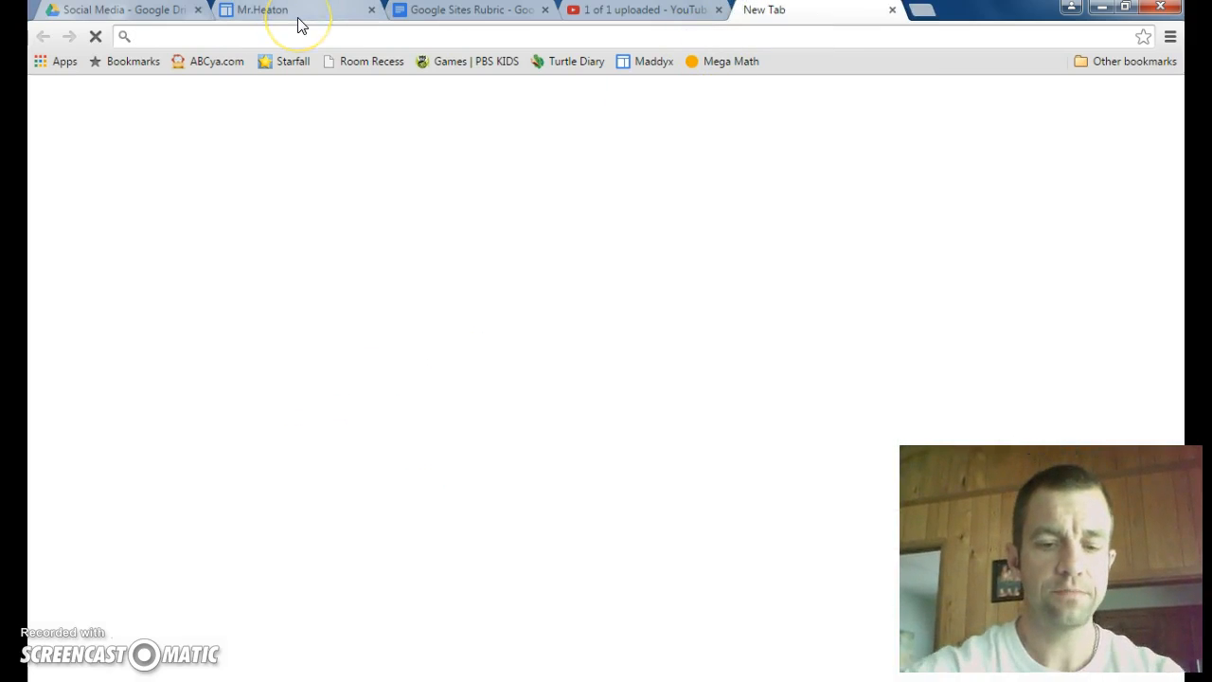
text(google)
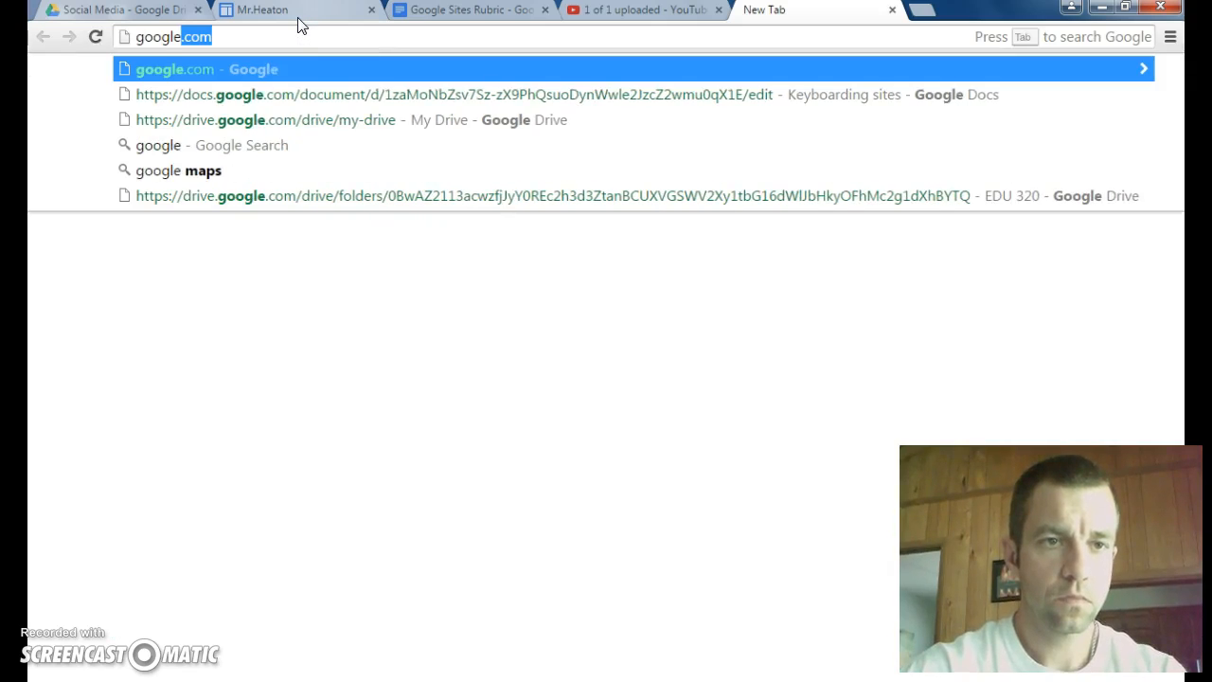
text(.com/images)
key(Return)
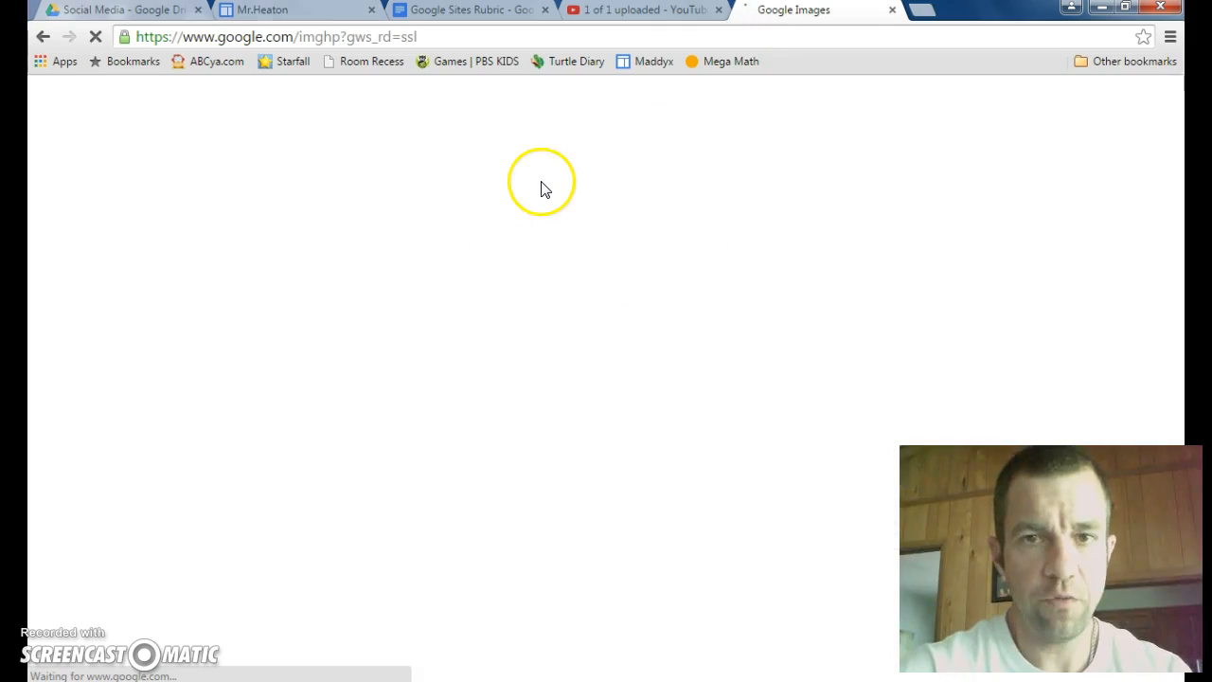
click(338, 372)
text(South)
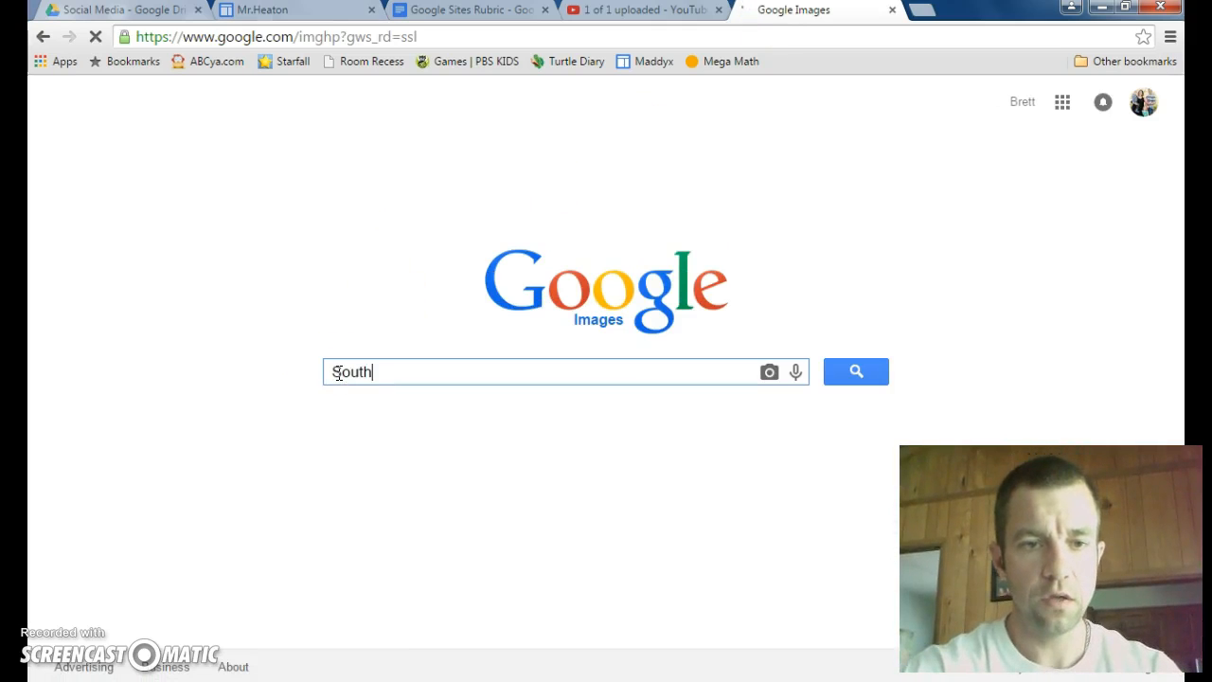
text( Sioux City Cardi)
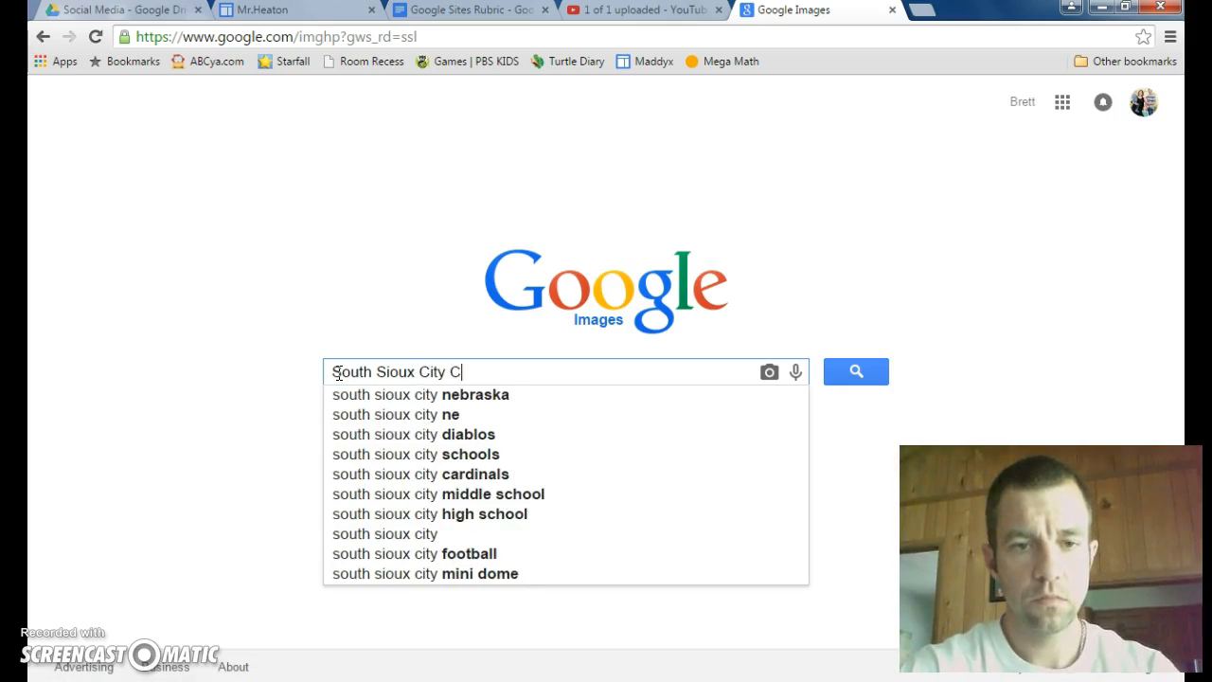
text(nals logo)
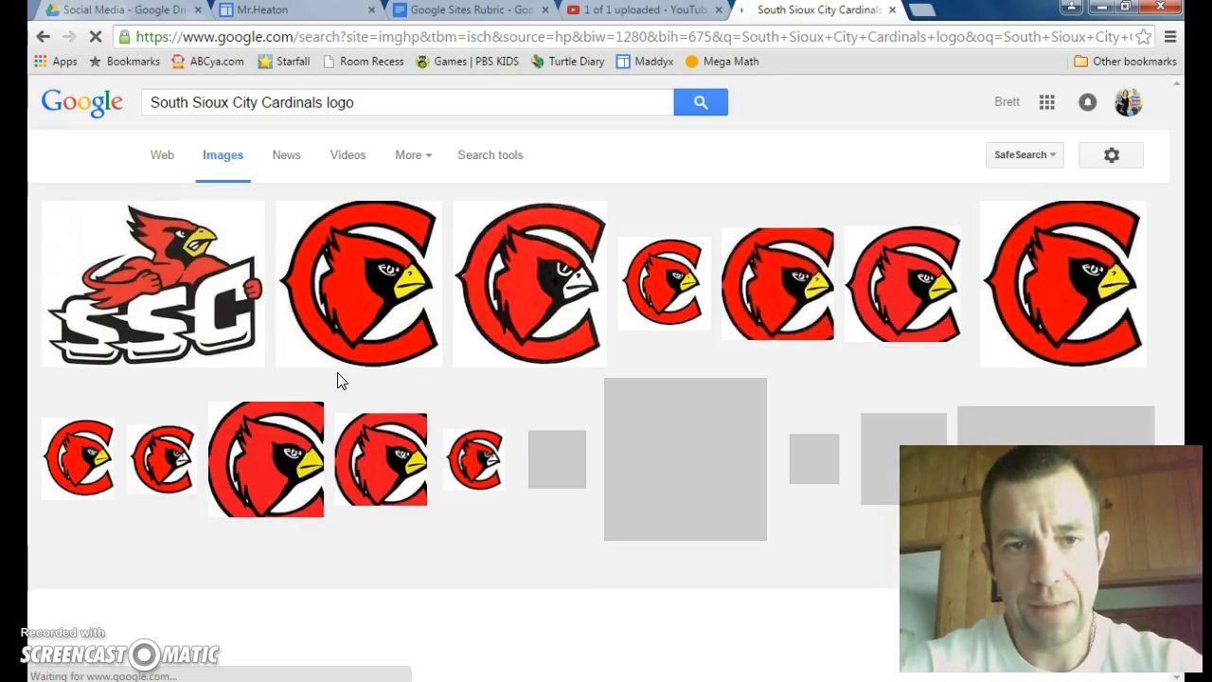
Step: Copy the image URL of the 400 × 400 cardinal logo from twitter.com and return to the site's Add an Image dialog
click(360, 303)
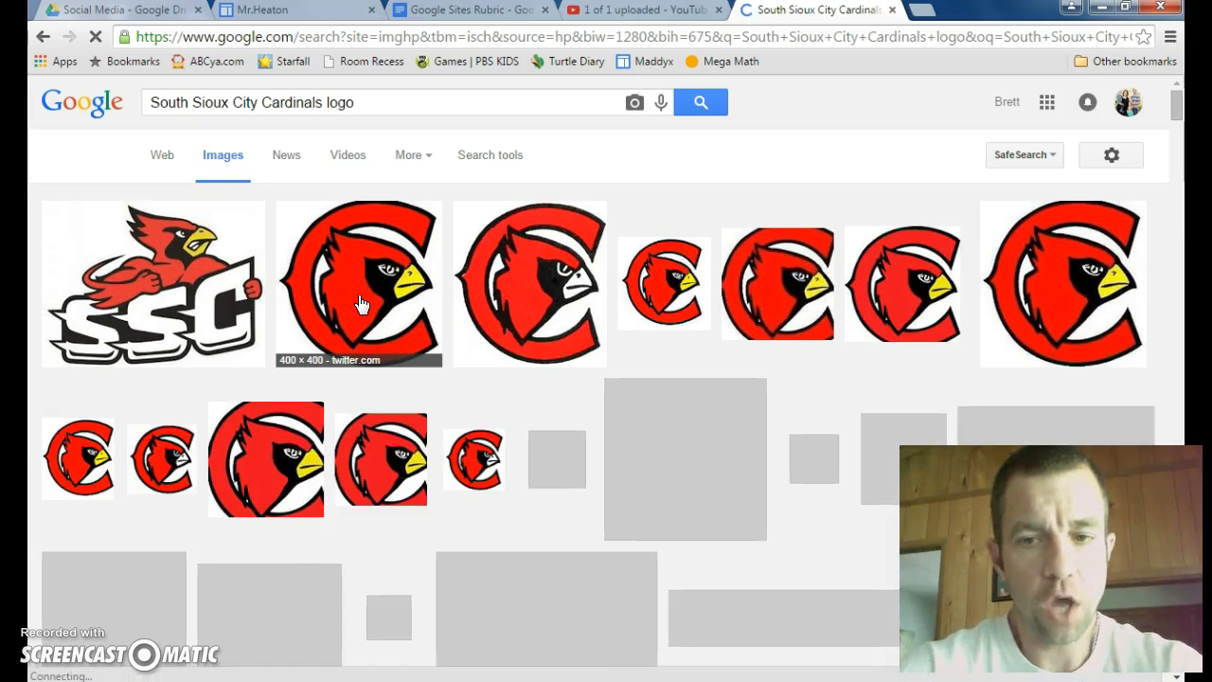
click(369, 339)
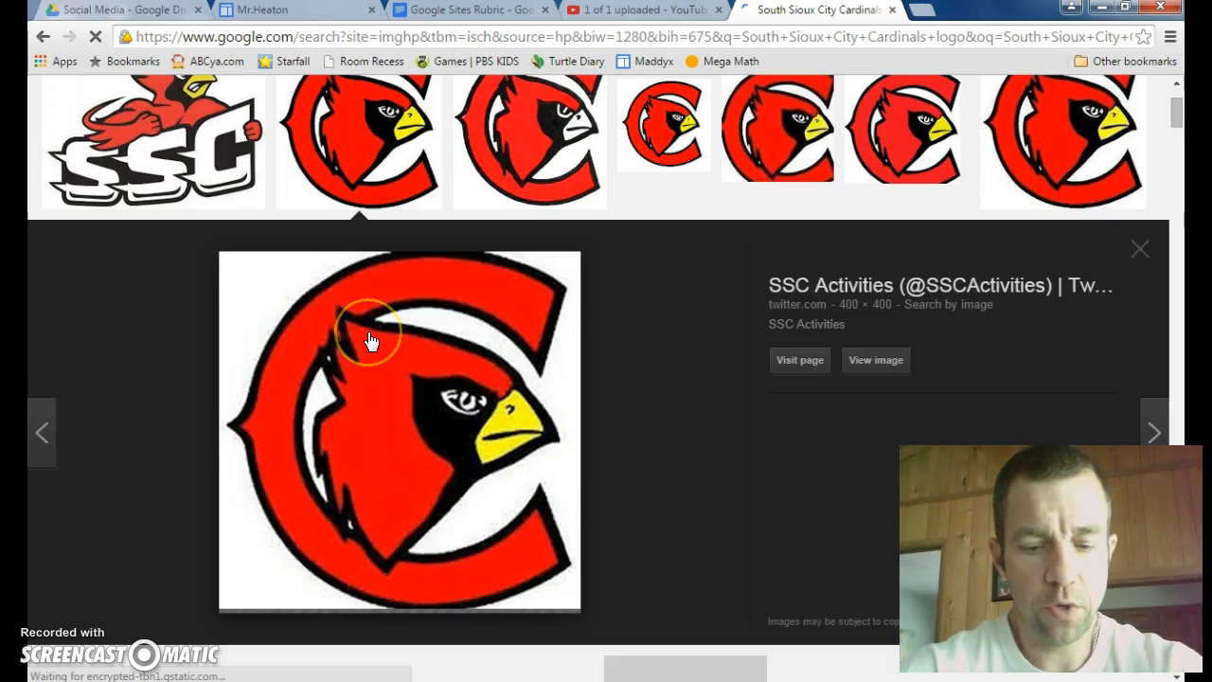
right_click(370, 339)
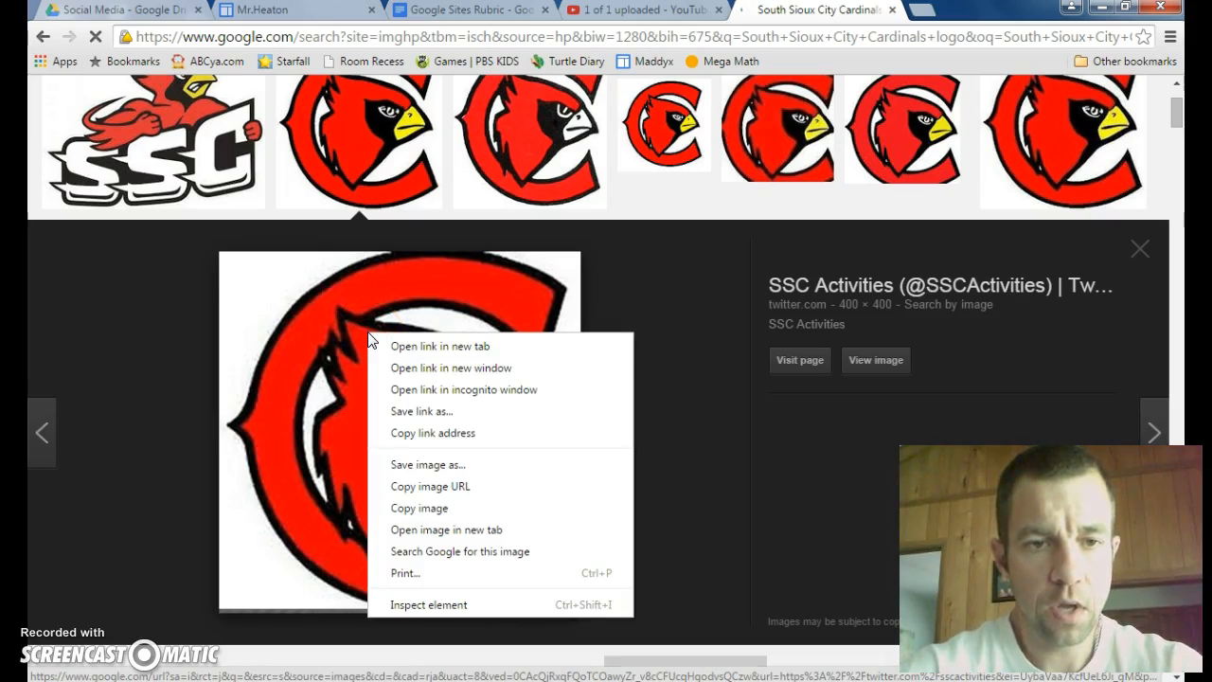
click(412, 485)
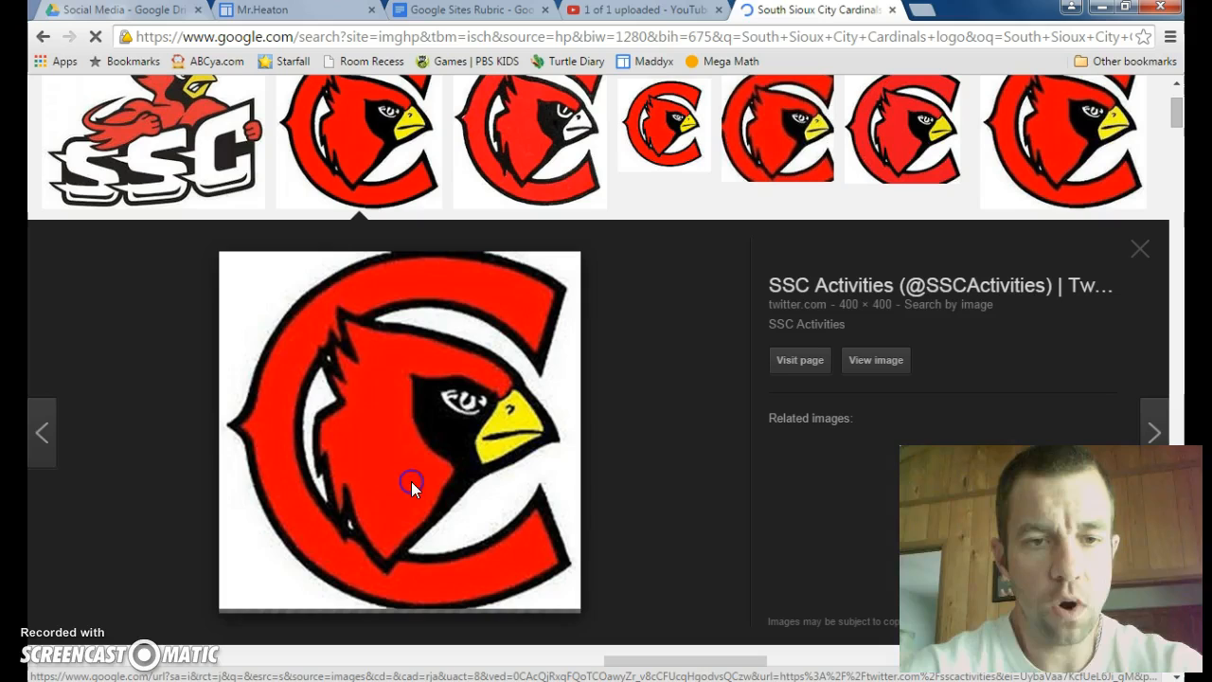
click(317, 13)
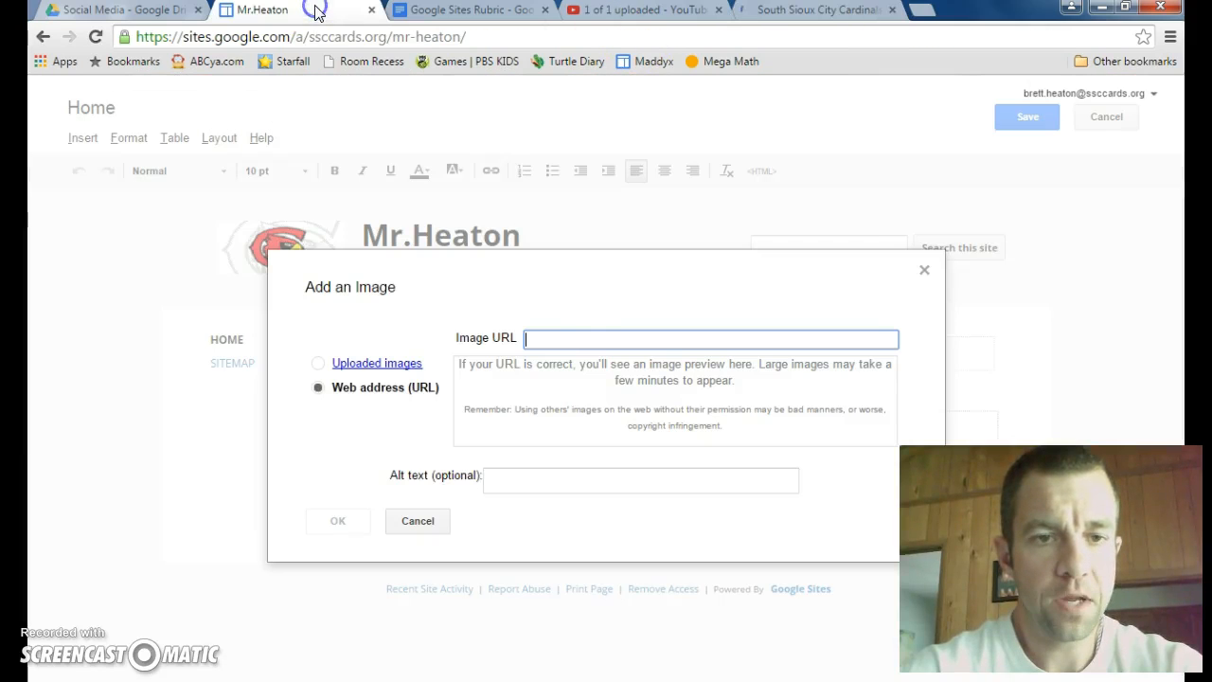
Step: Insert the cardinal logo on the home page using the copied image URL
right_click(545, 335)
click(588, 445)
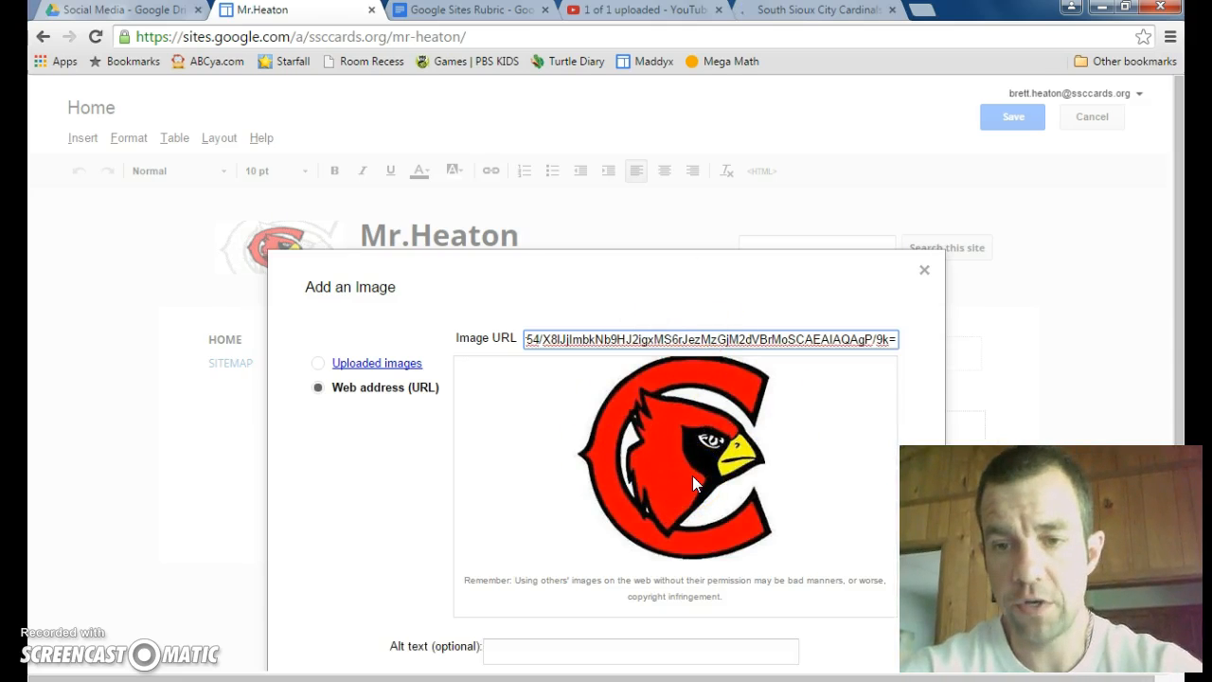
drag(1180, 203, 1181, 391)
click(332, 633)
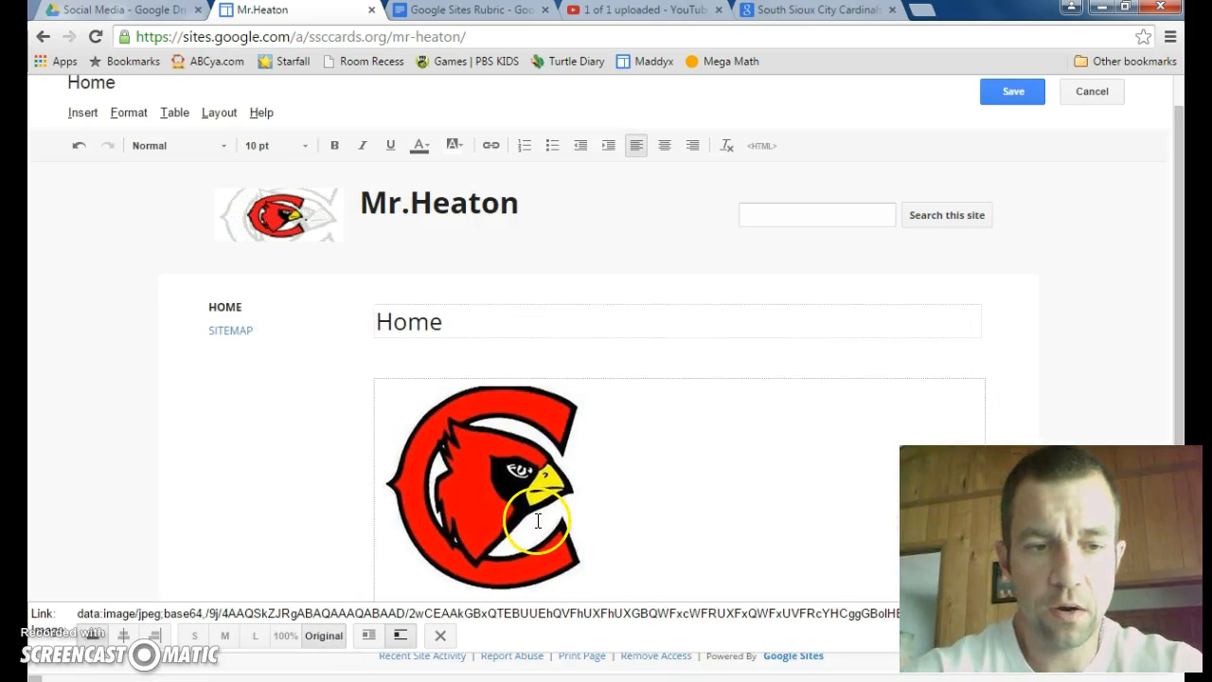
Step: Select the inserted cardinal logo in the page body and turn it into a link
click(1180, 289)
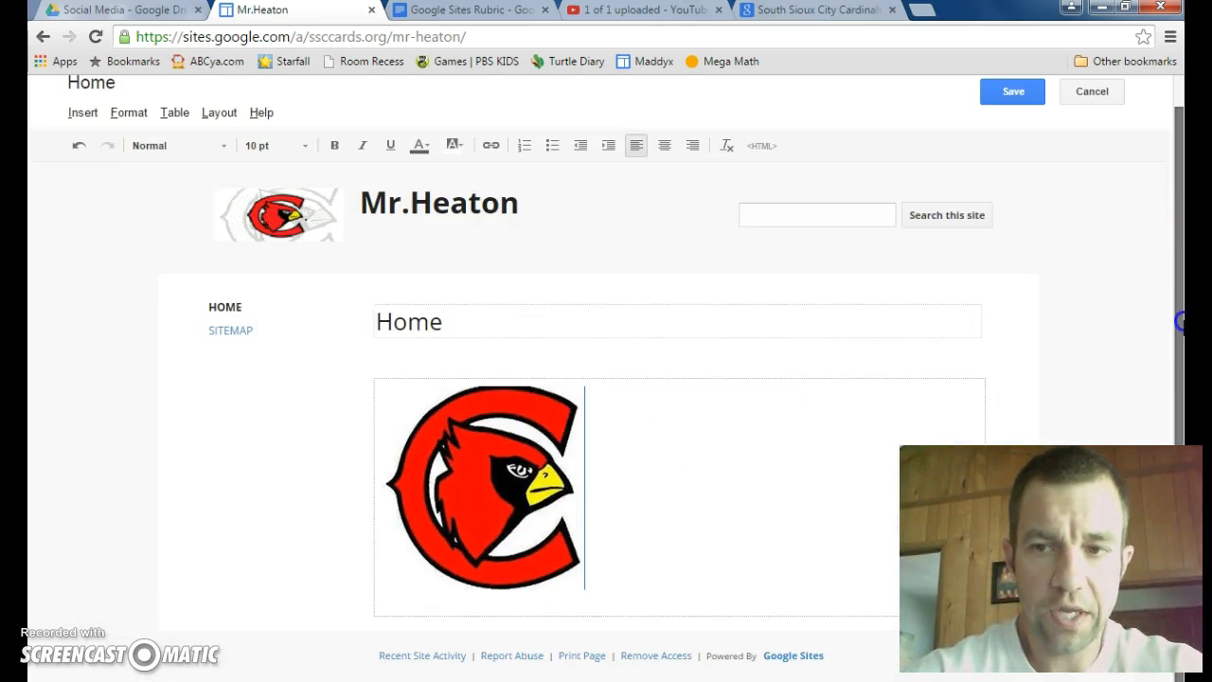
click(482, 509)
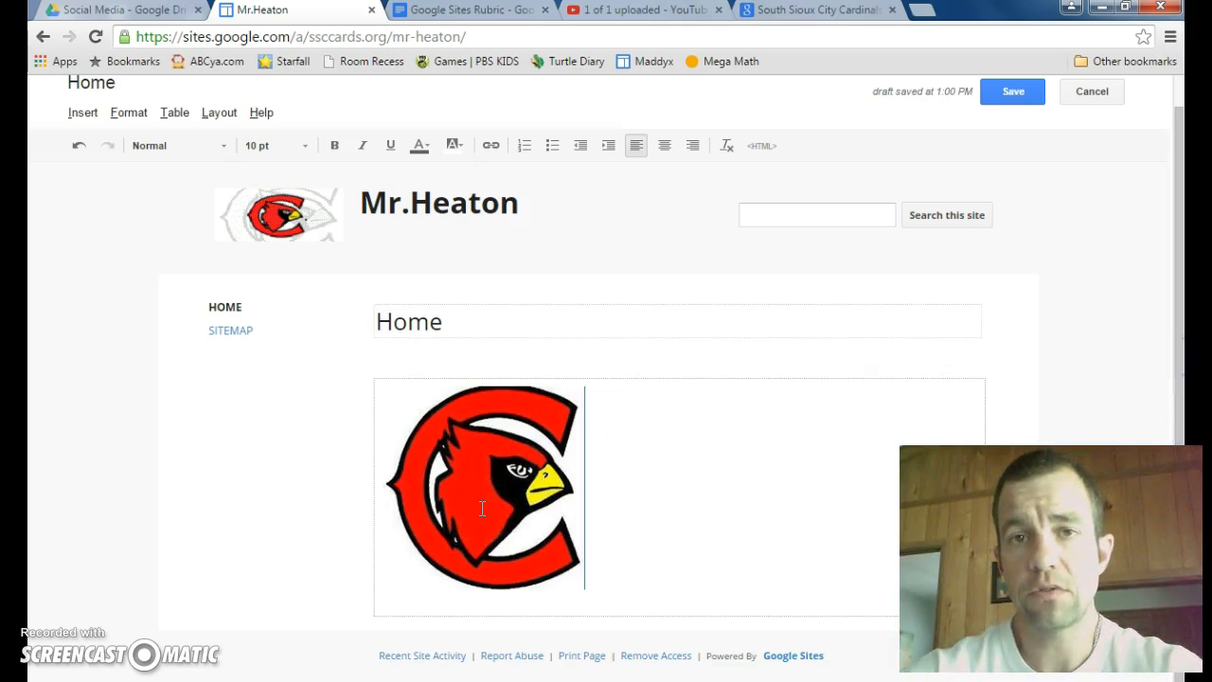
click(482, 509)
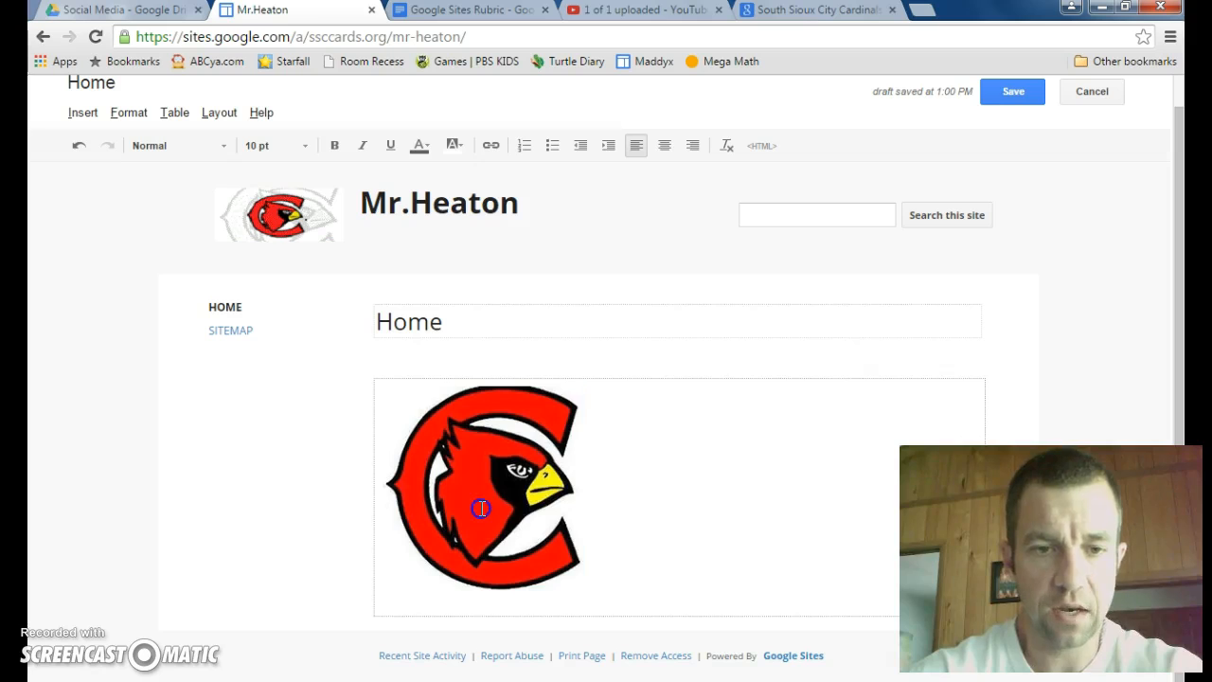
click(482, 535)
click(613, 482)
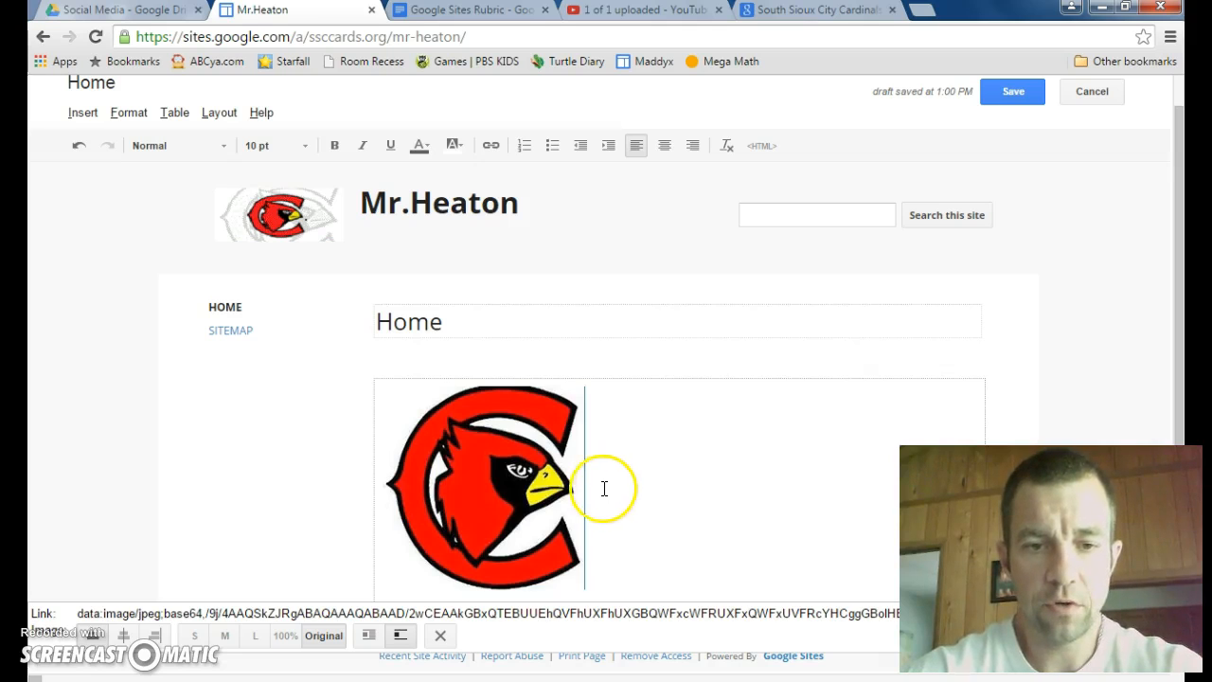
click(591, 483)
click(479, 487)
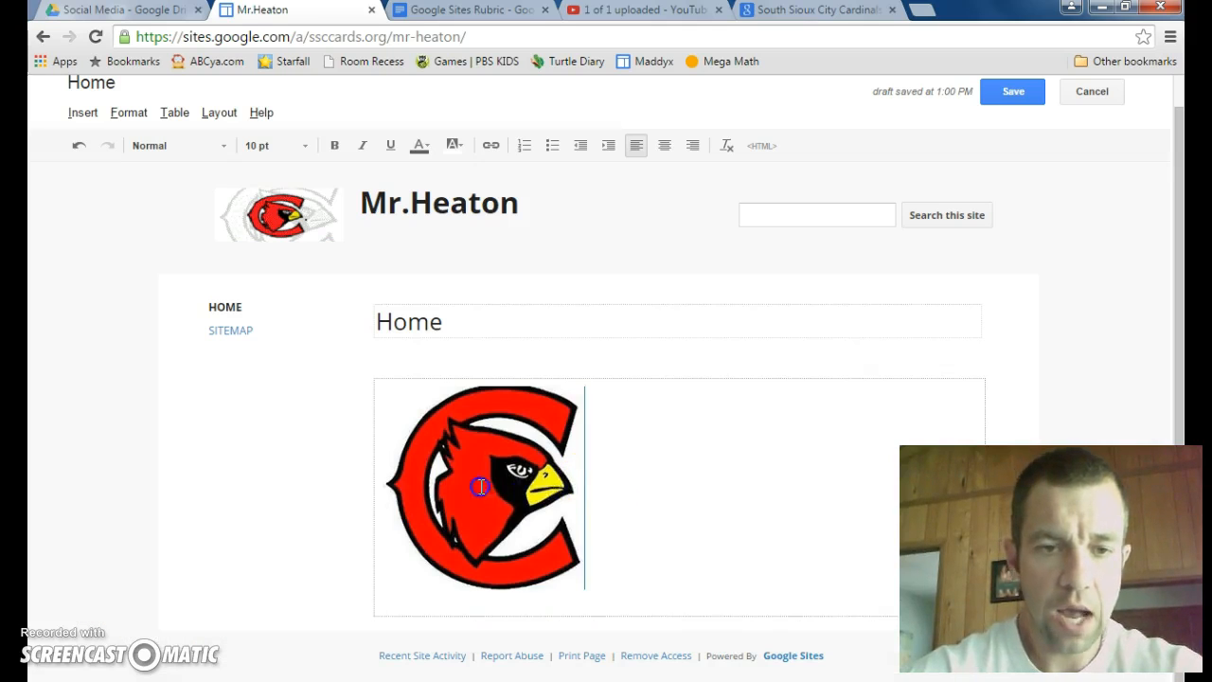
click(491, 149)
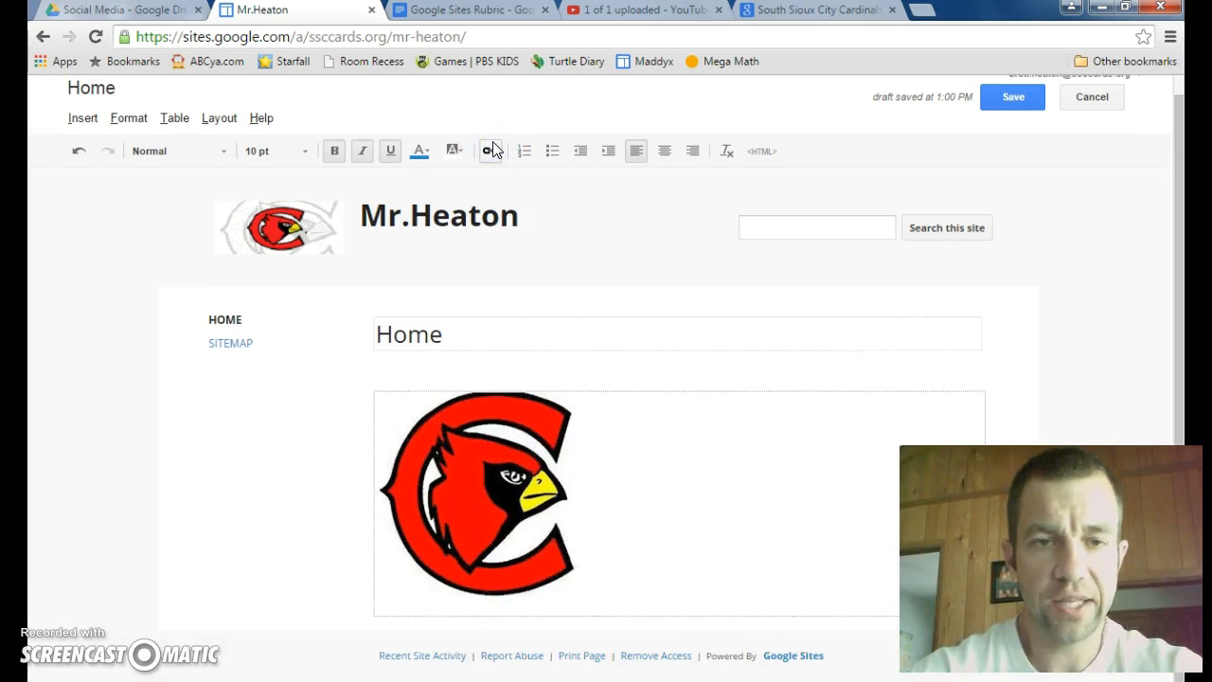
click(494, 472)
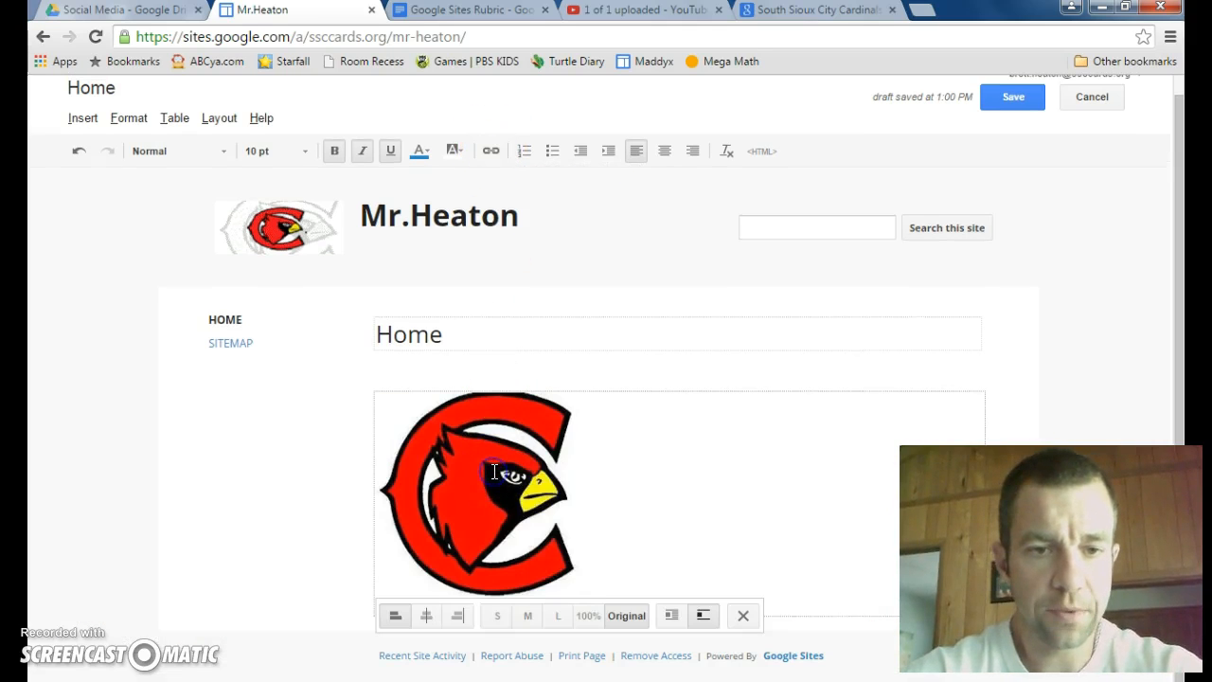
drag(425, 515, 360, 514)
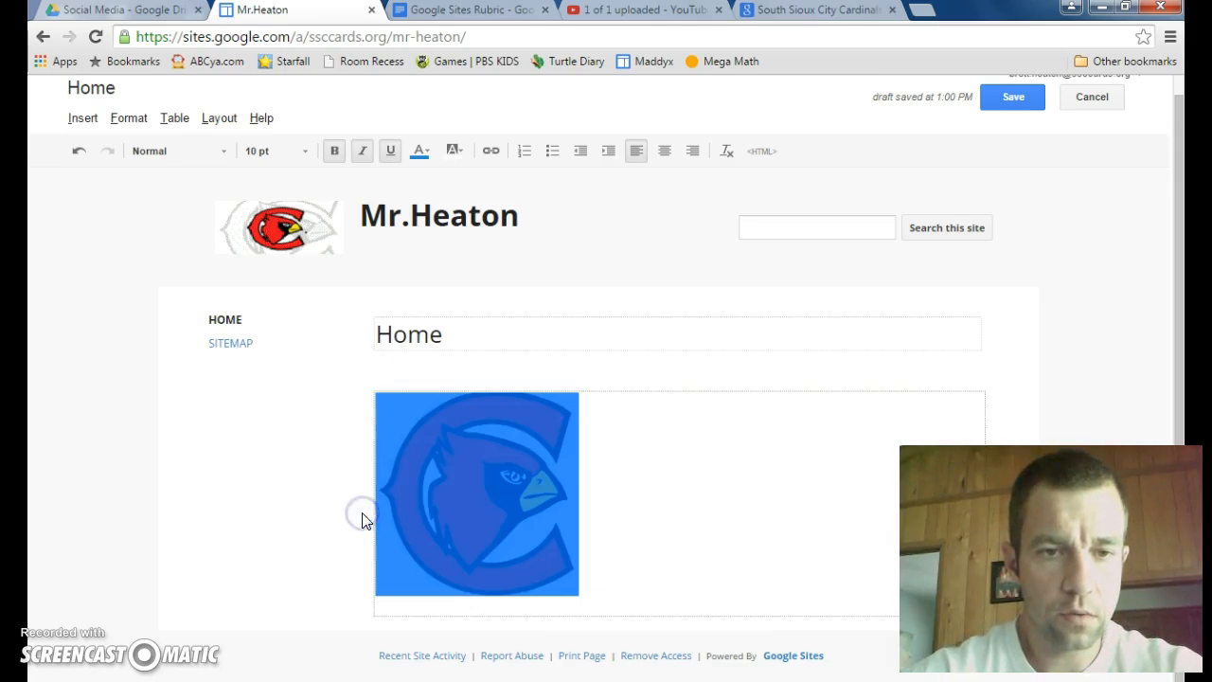
click(489, 151)
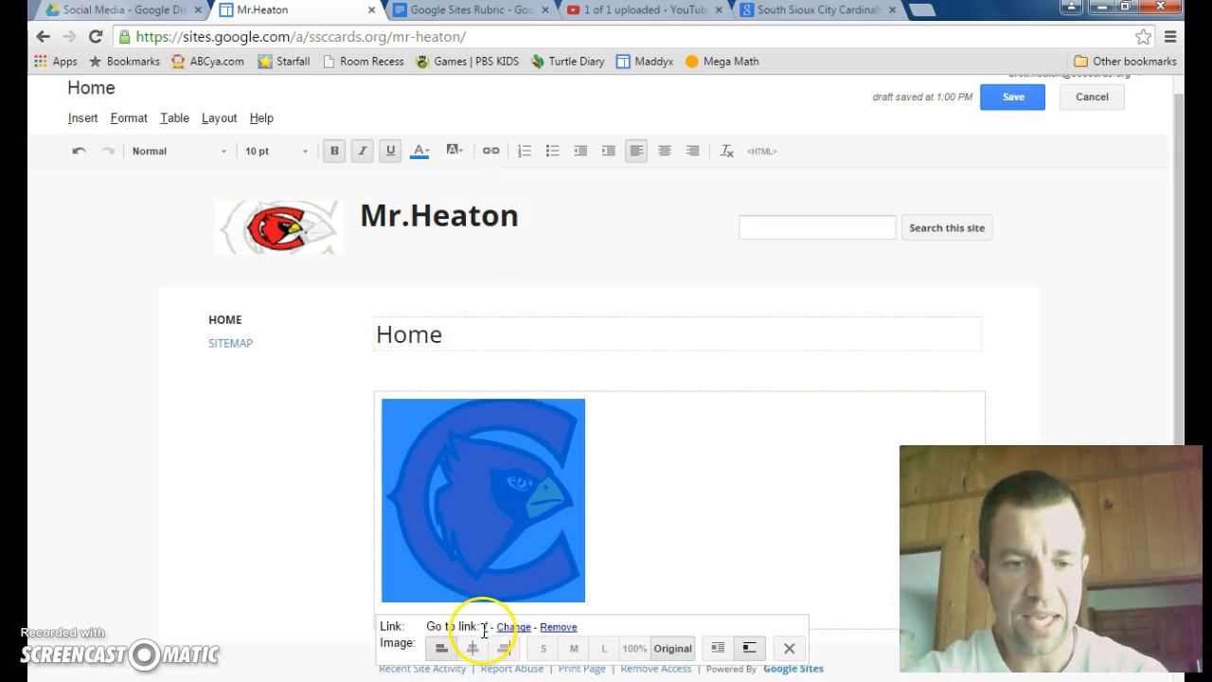
click(513, 627)
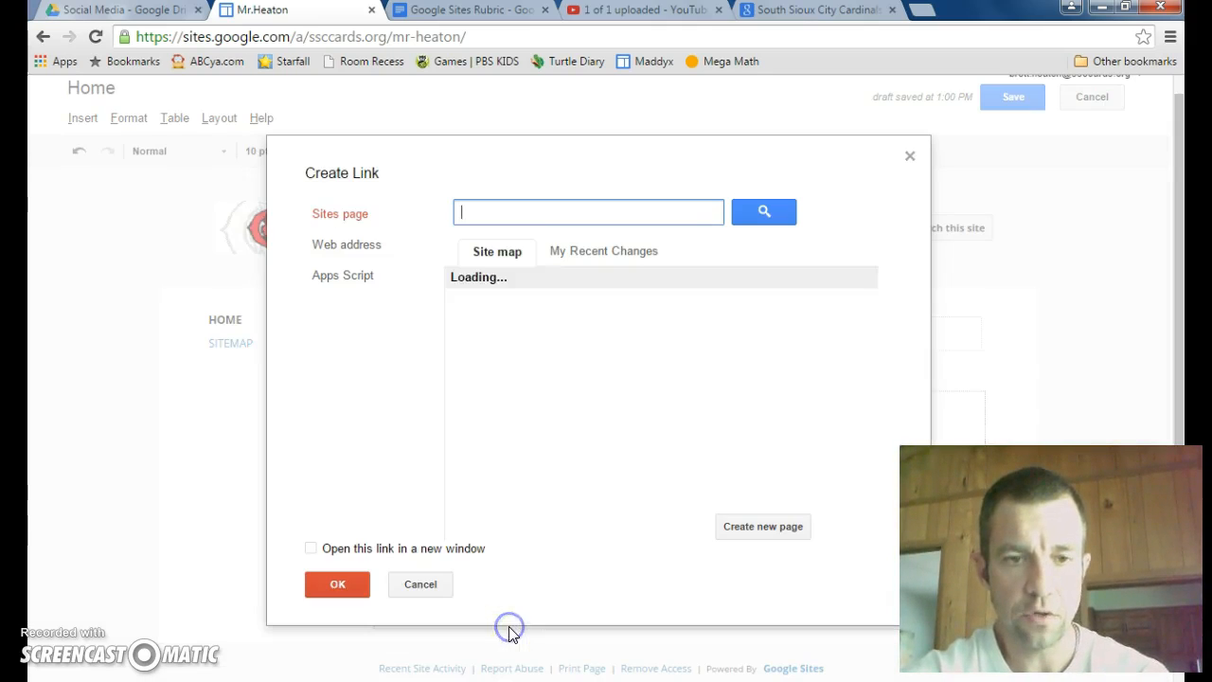
click(365, 246)
text(w)
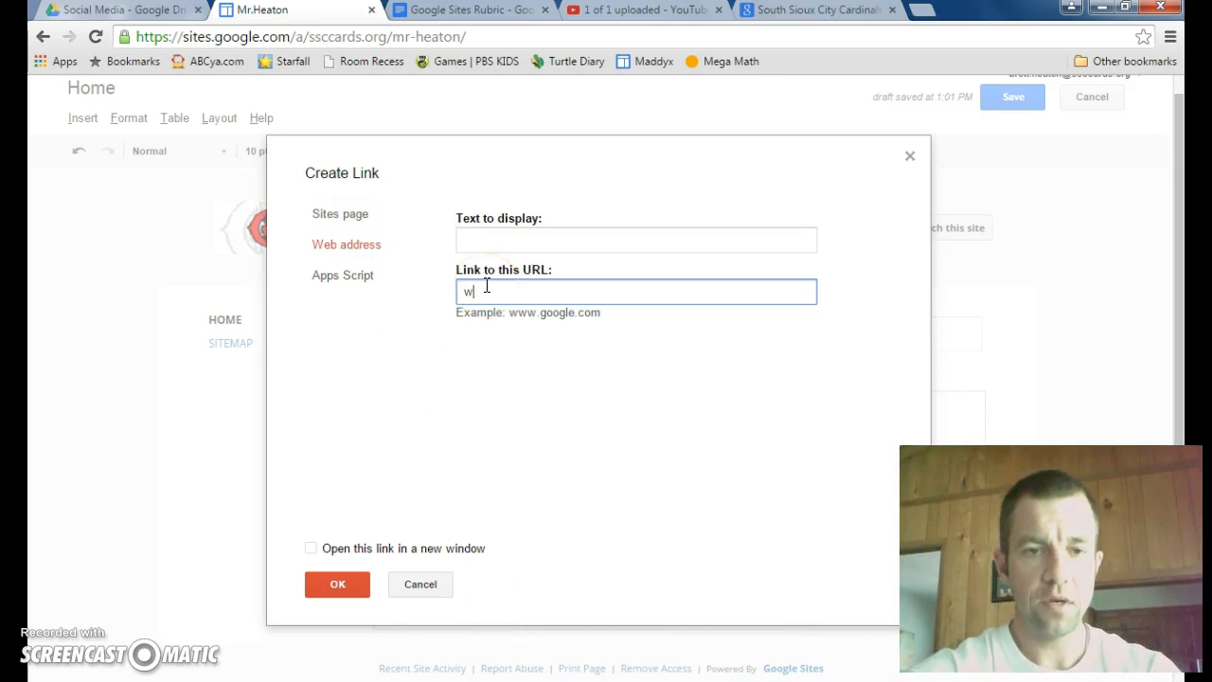
text(ww.south)
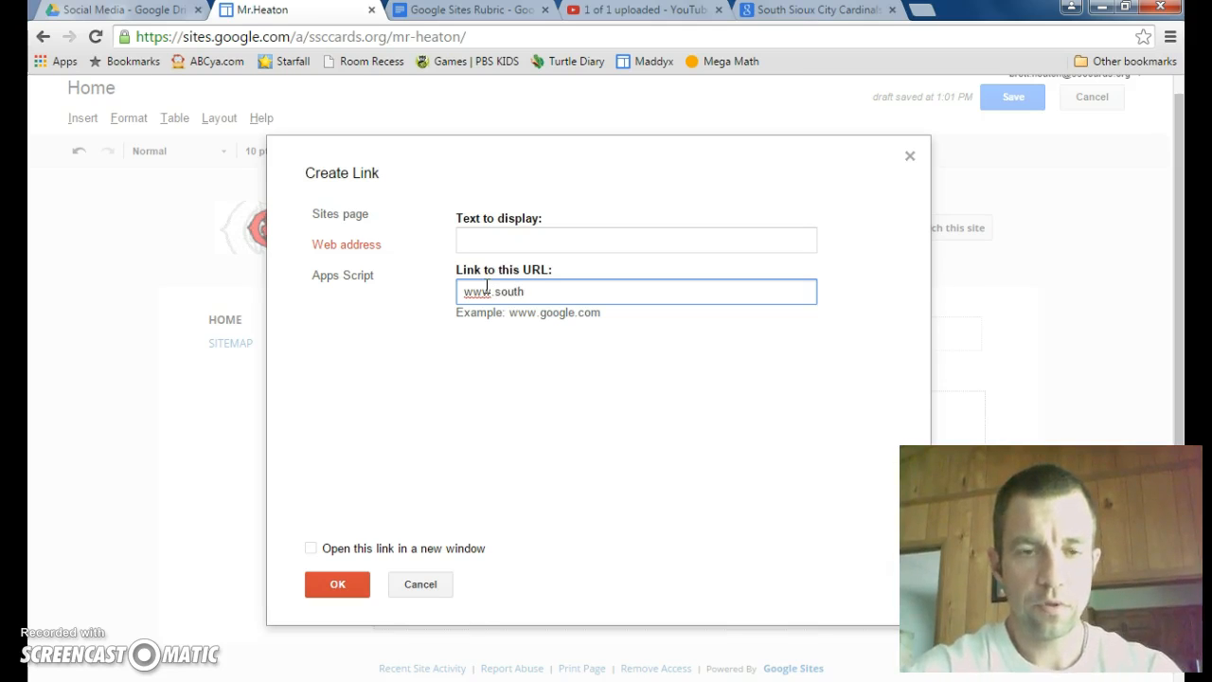
text(siouxcity.org)
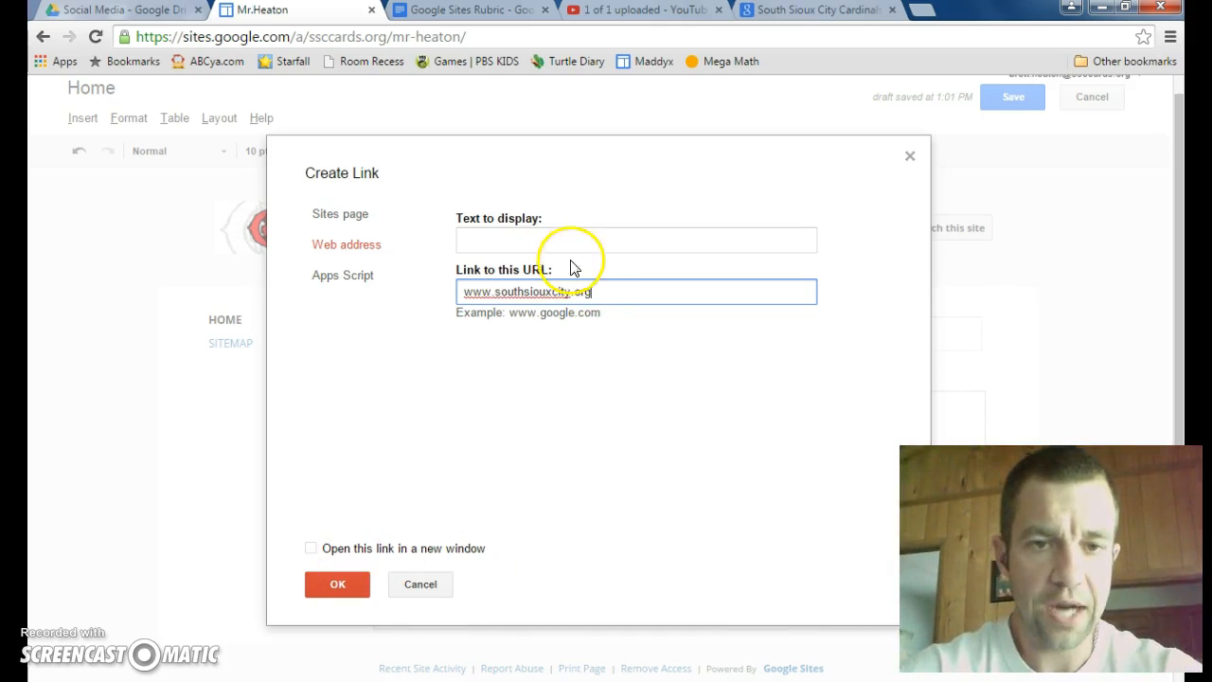
drag(571, 292, 508, 297)
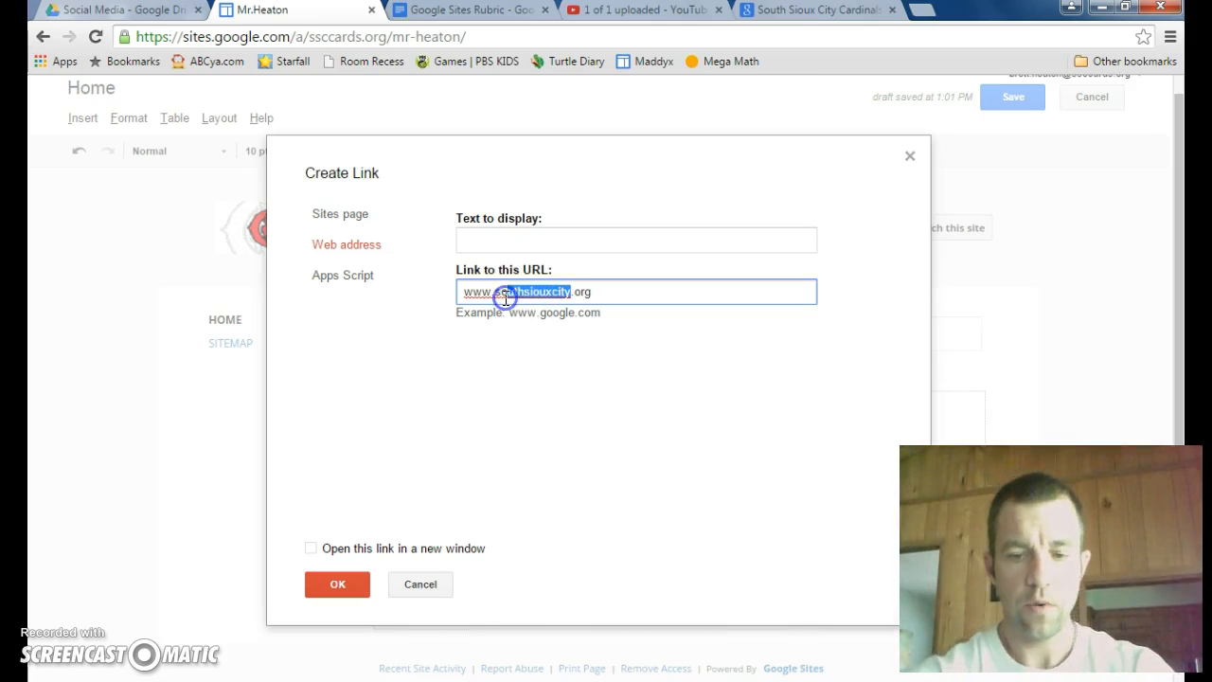
key(BackSpace)
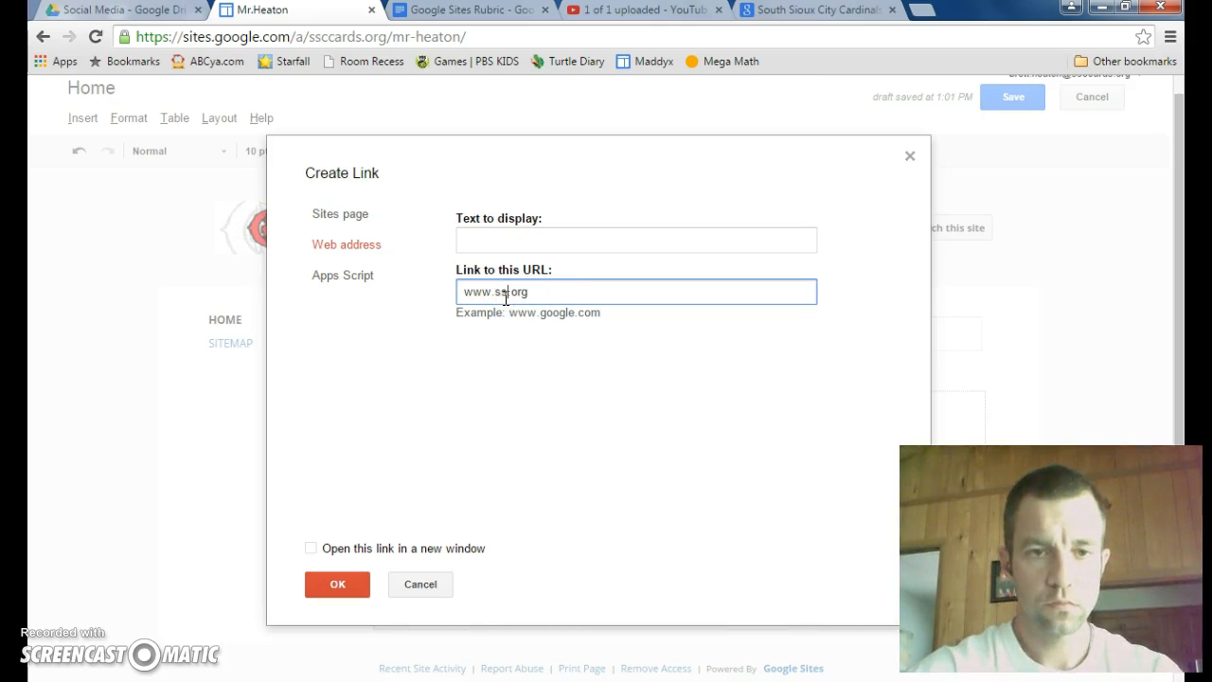
text(rdinals)
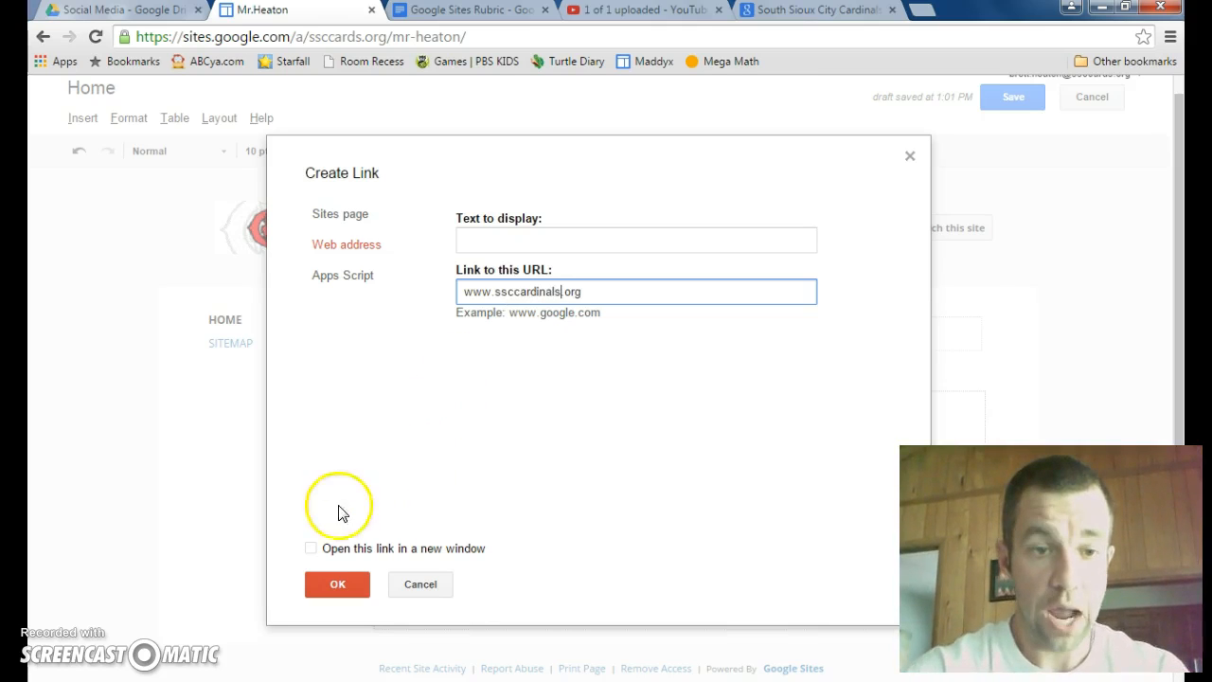
click(313, 551)
click(331, 573)
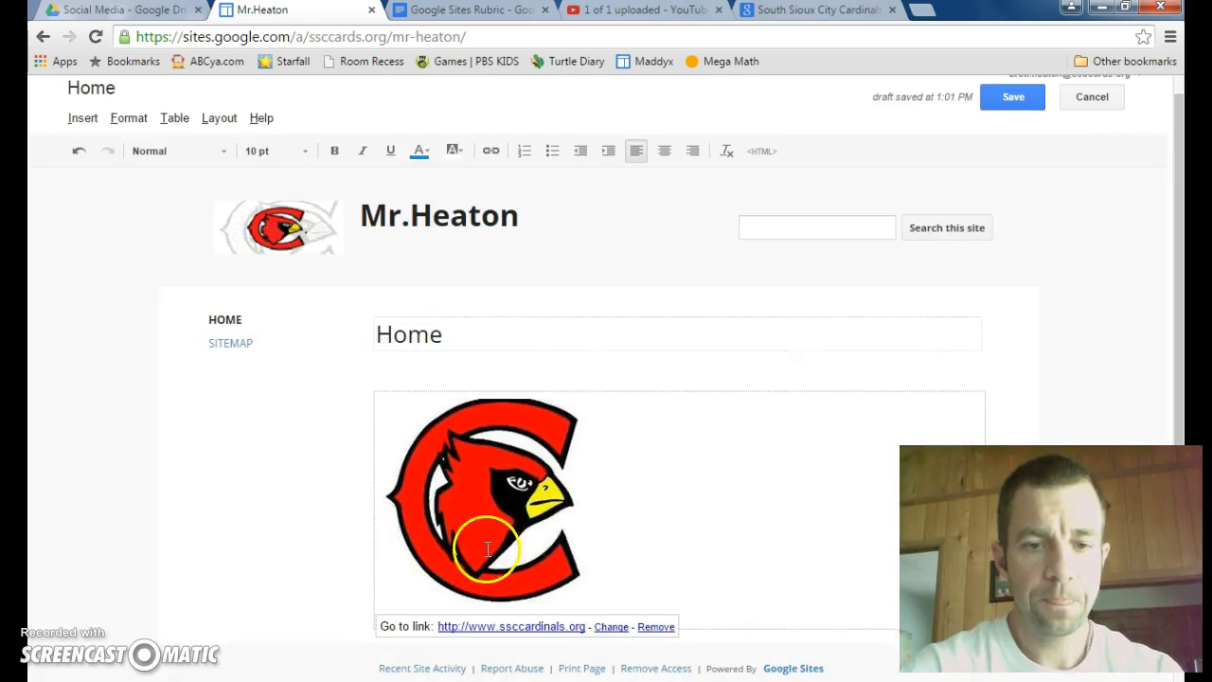
click(1013, 98)
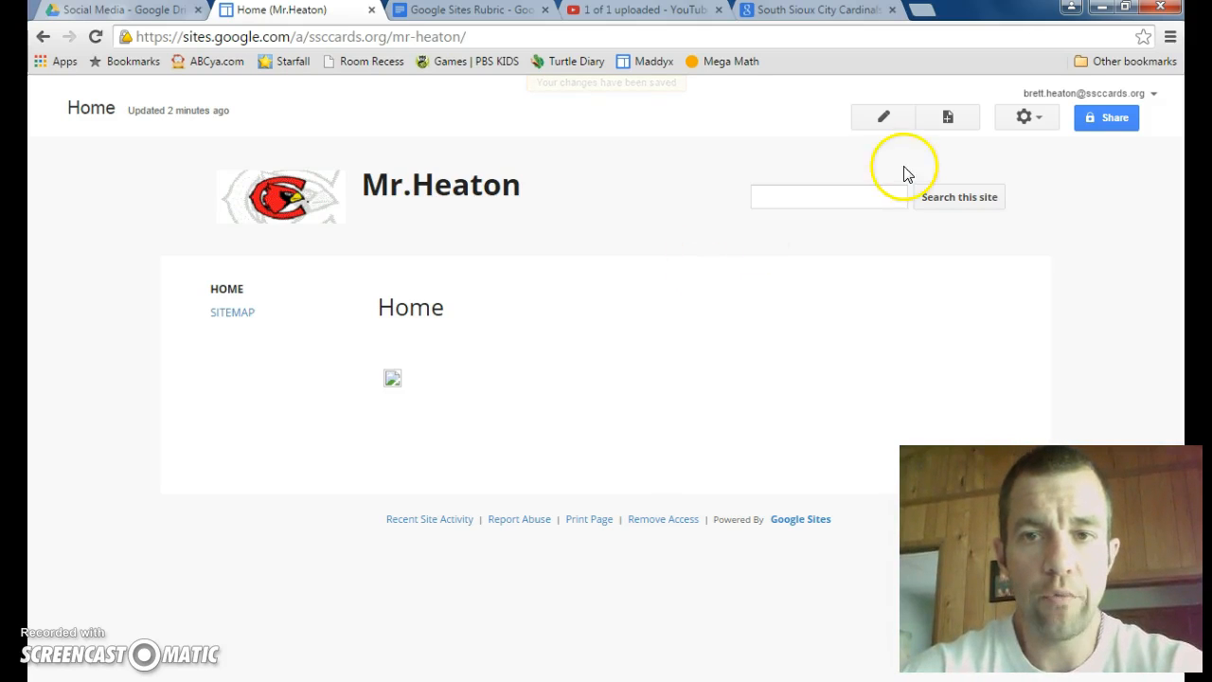
Step: Reopen the home page for editing and delete the linked image from its body
click(881, 119)
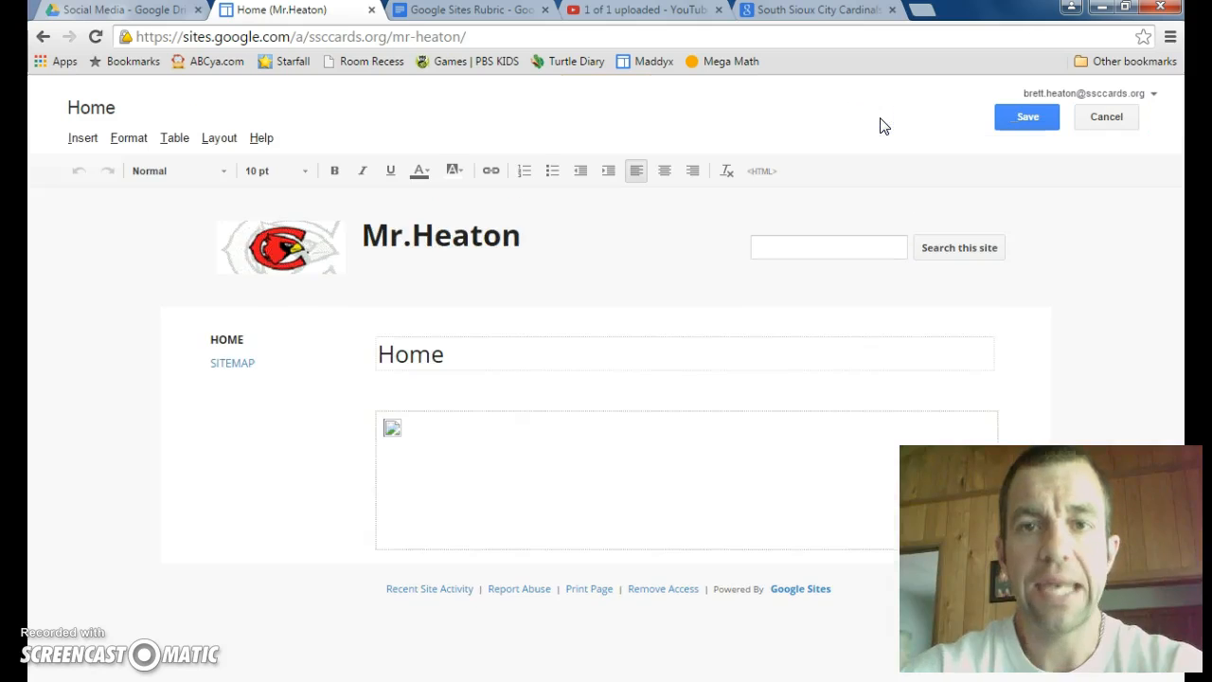
click(393, 429)
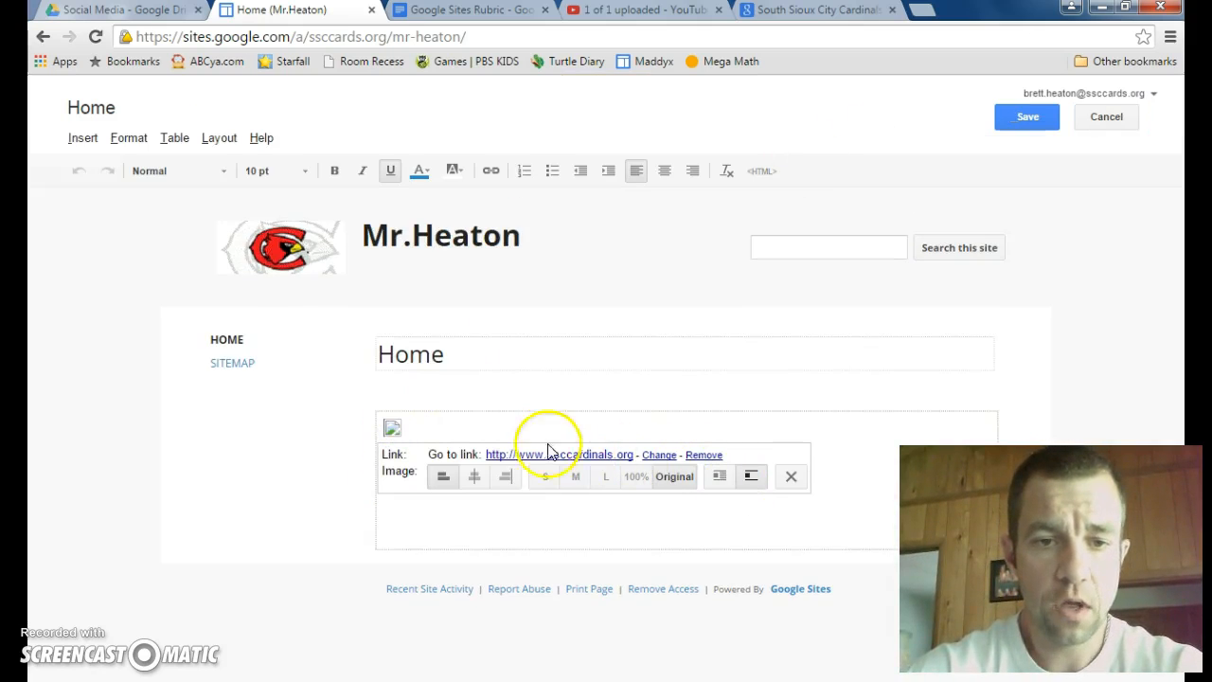
click(791, 475)
click(411, 429)
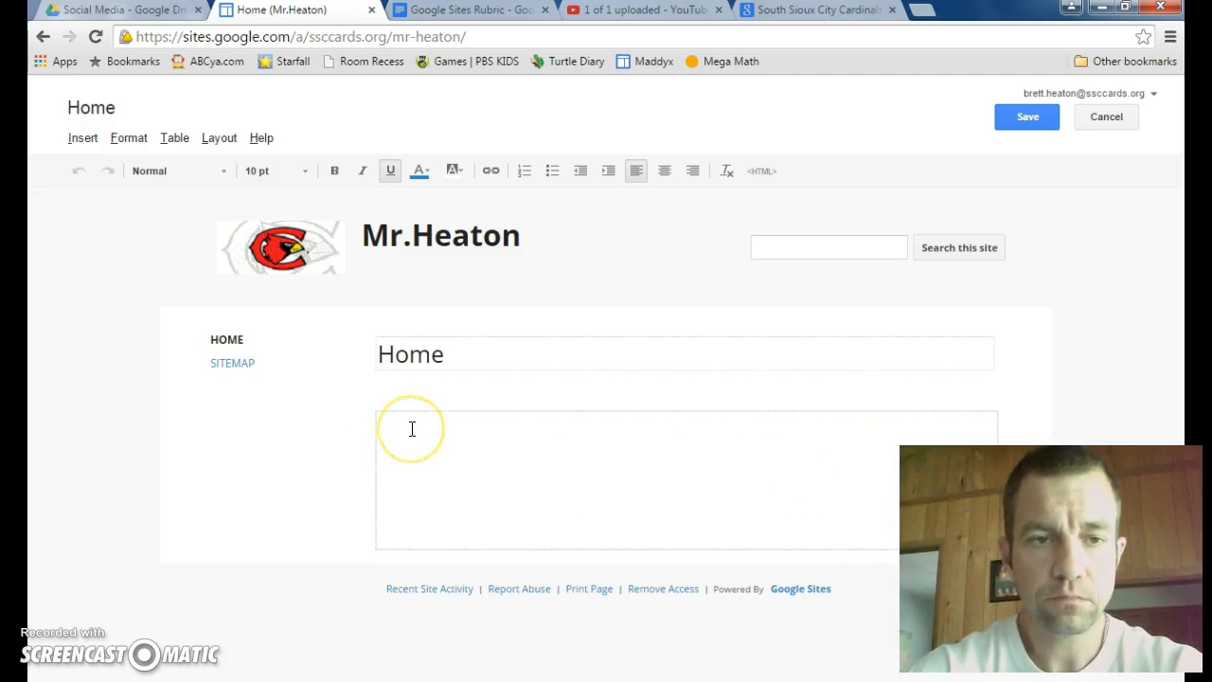
Step: Examine the common items, gadgets and Google content, including the Drive file types, that can be inserted on the page
click(82, 138)
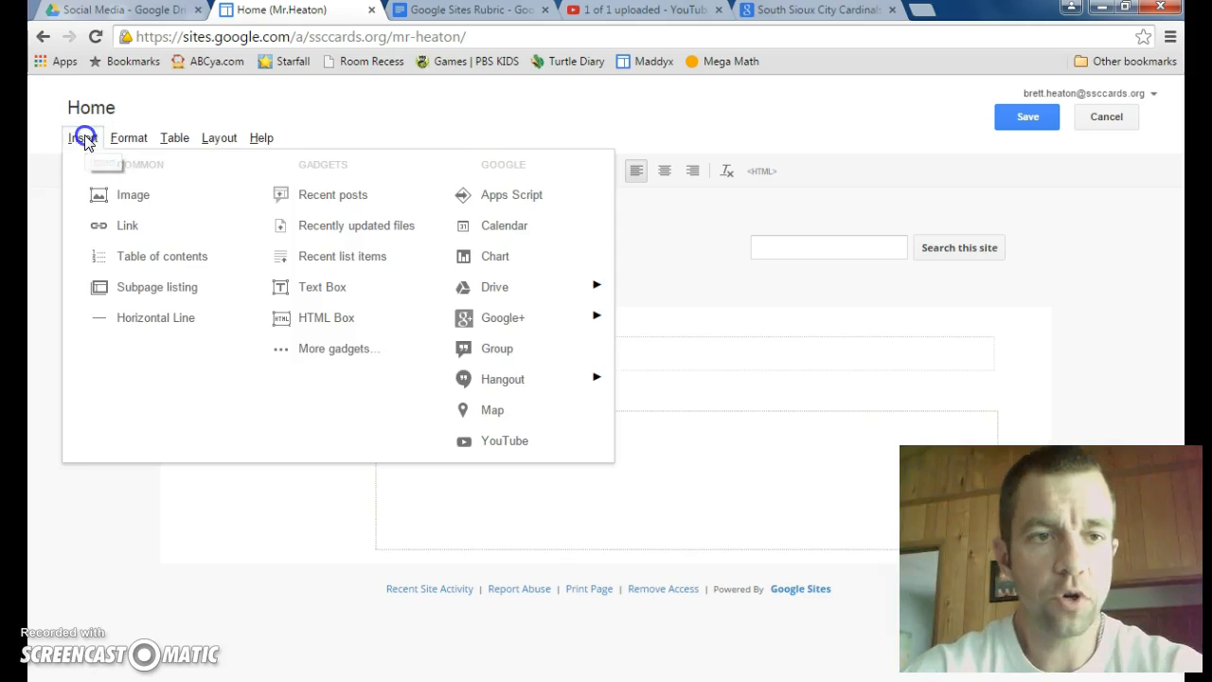
click(129, 232)
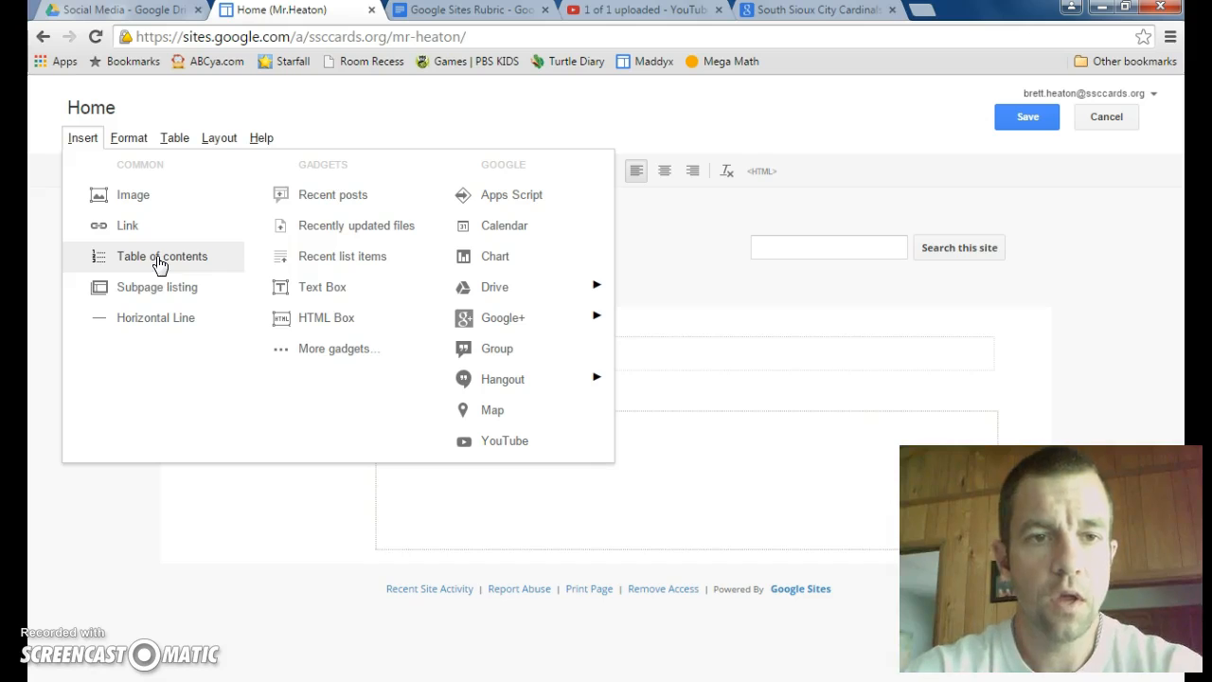
click(344, 206)
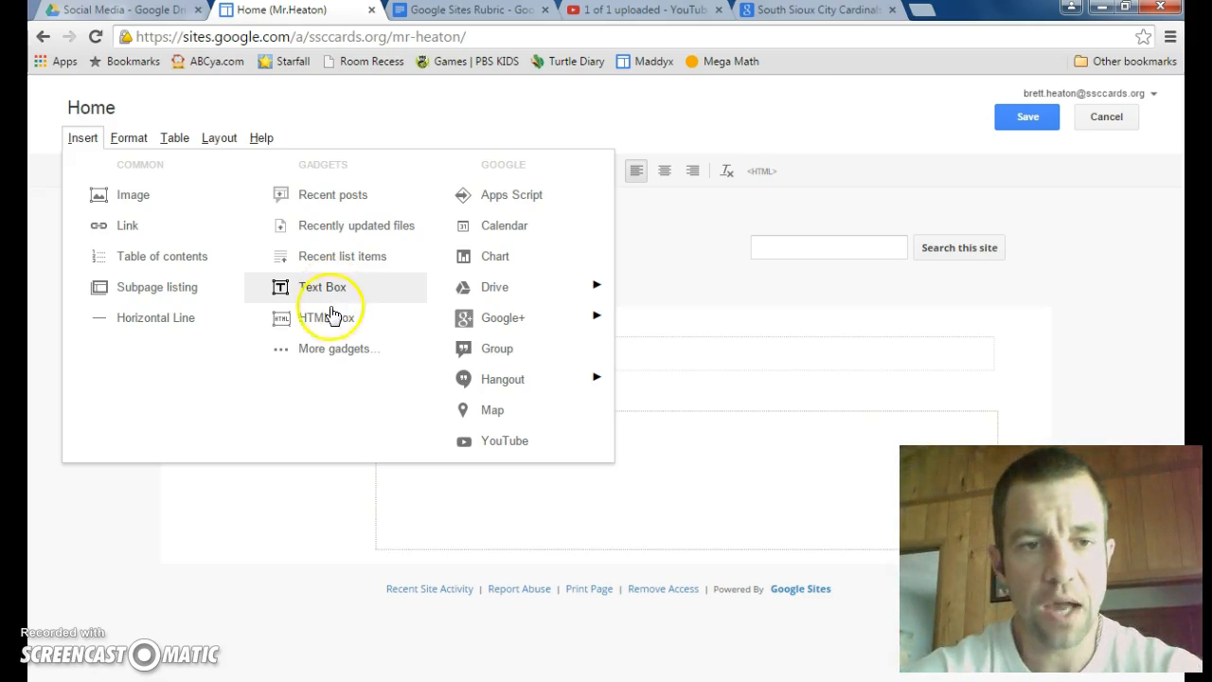
click(334, 357)
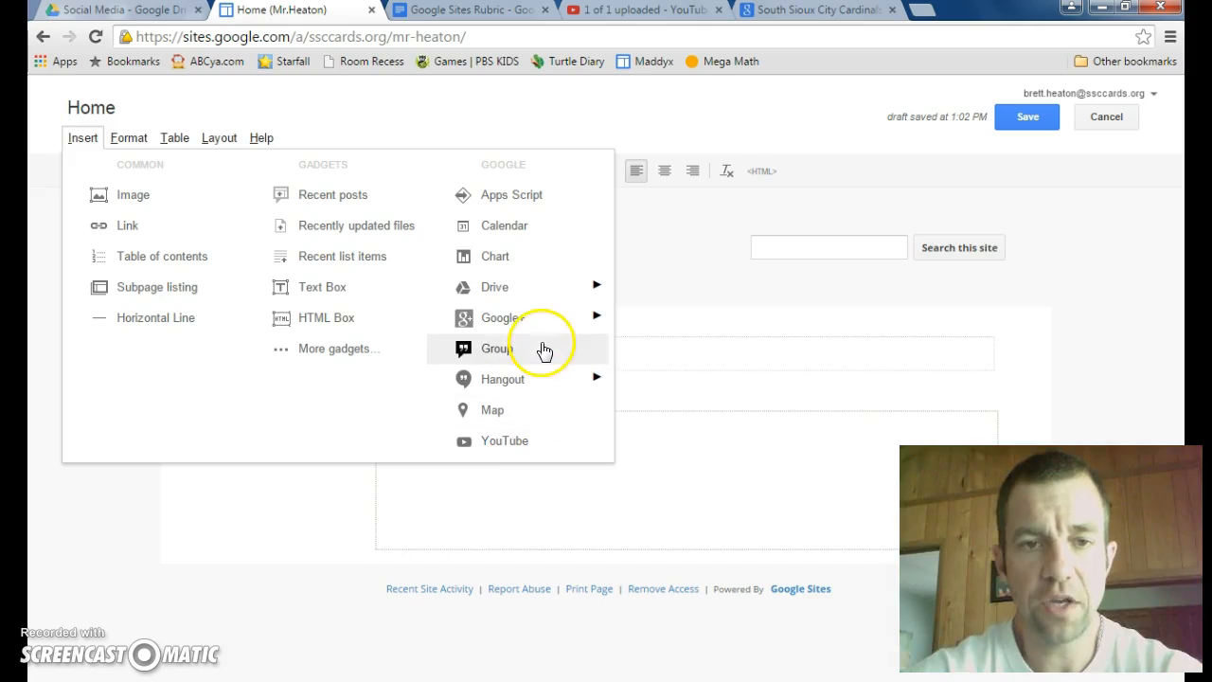
click(519, 235)
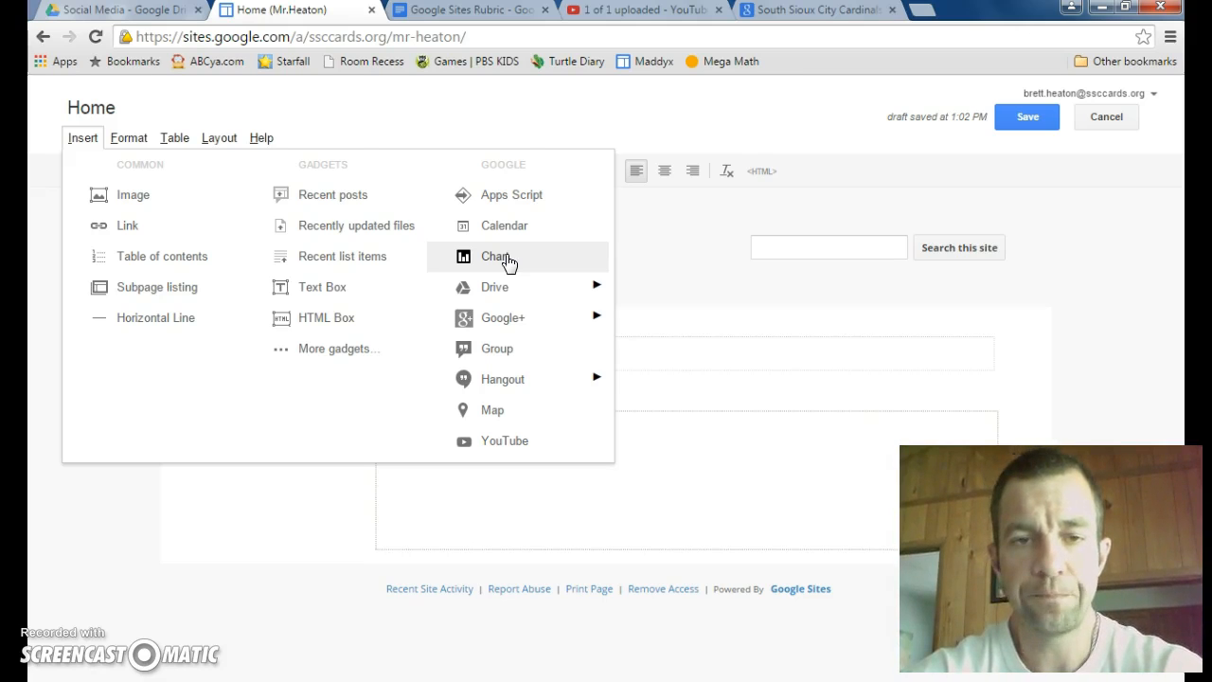
click(512, 286)
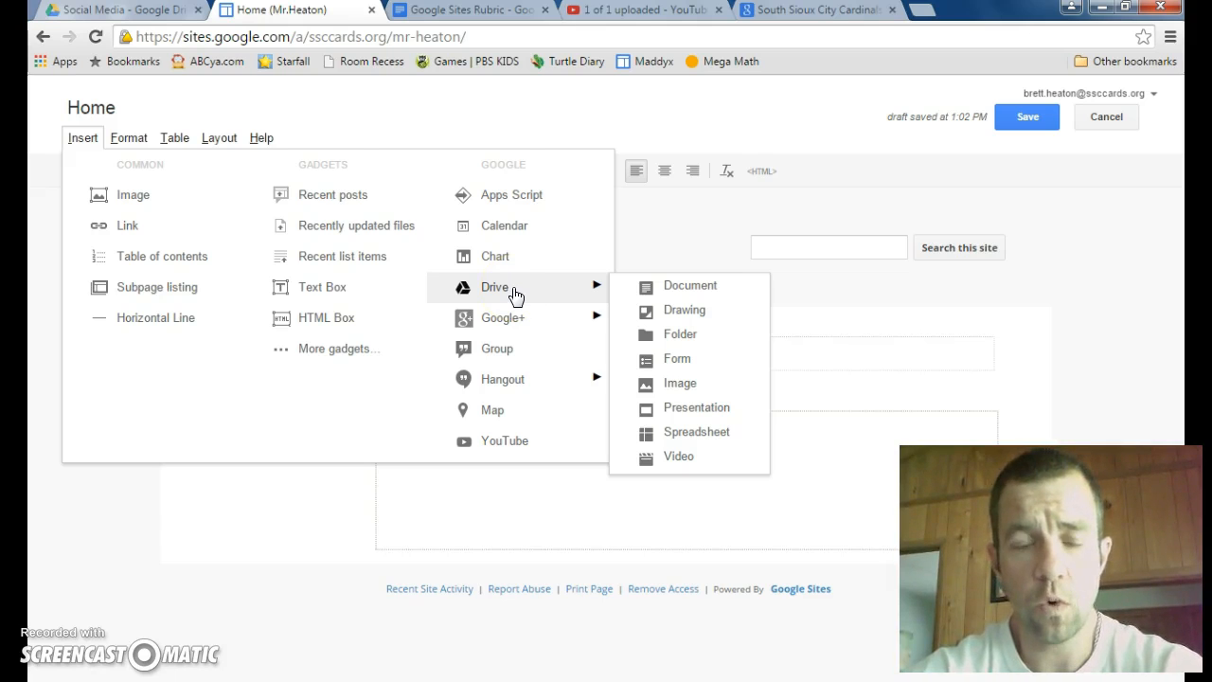
click(705, 295)
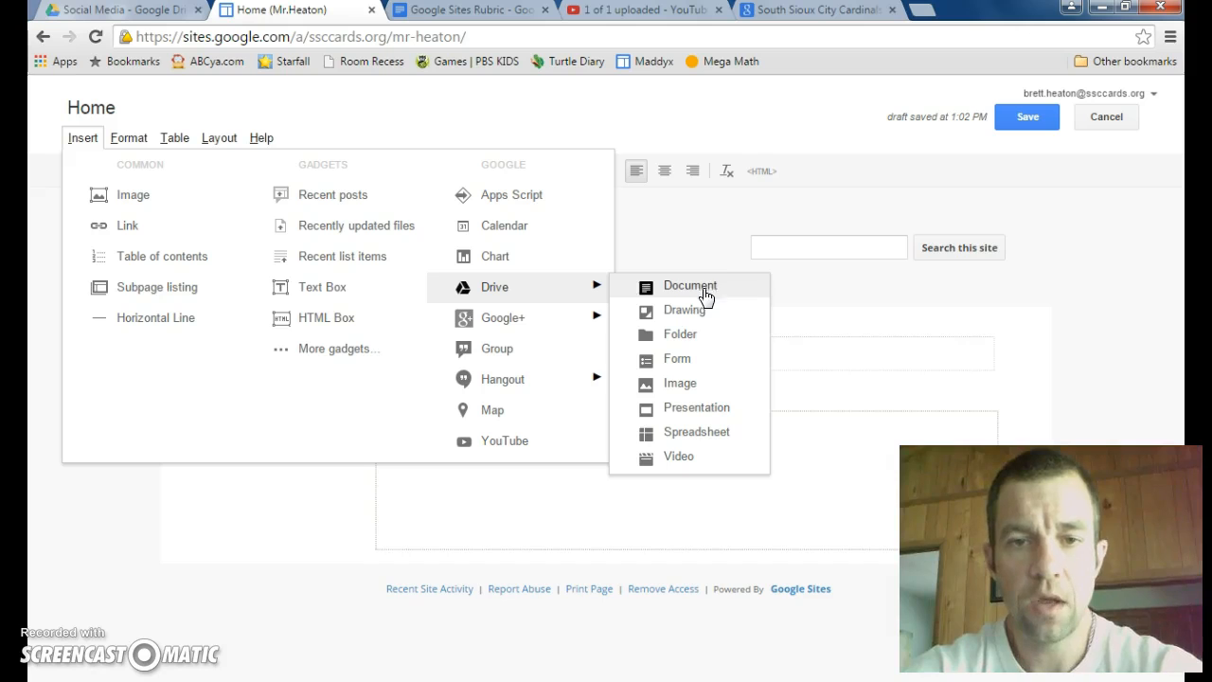
click(691, 359)
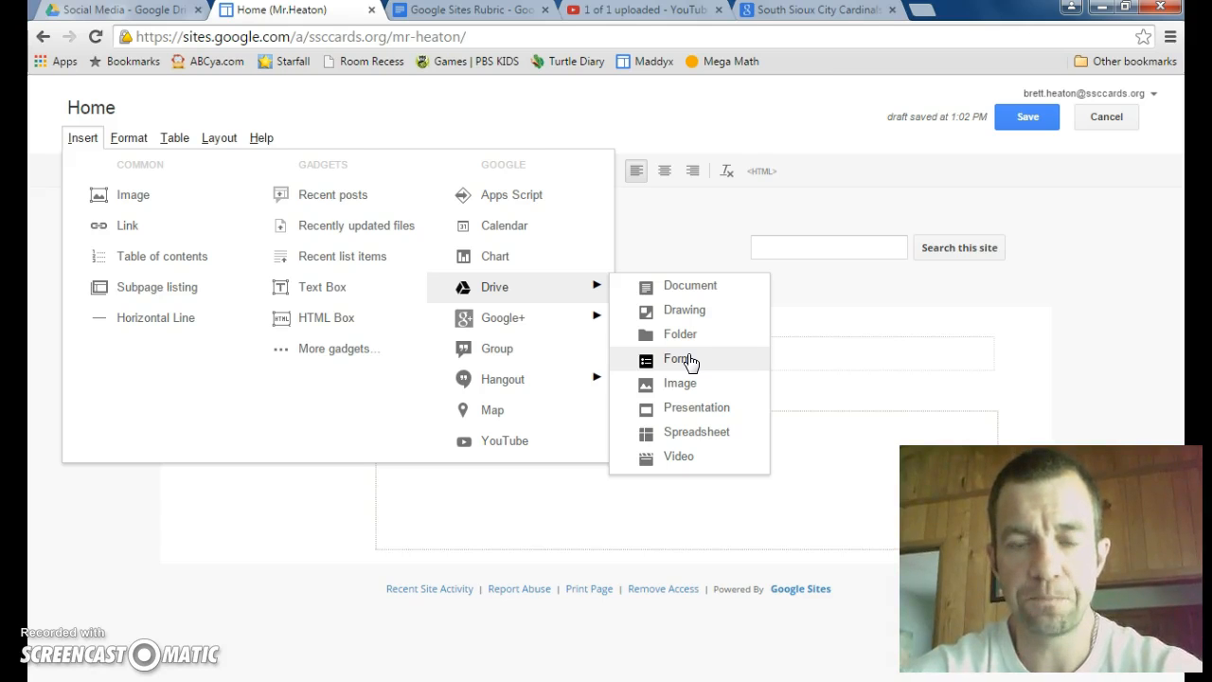
click(686, 385)
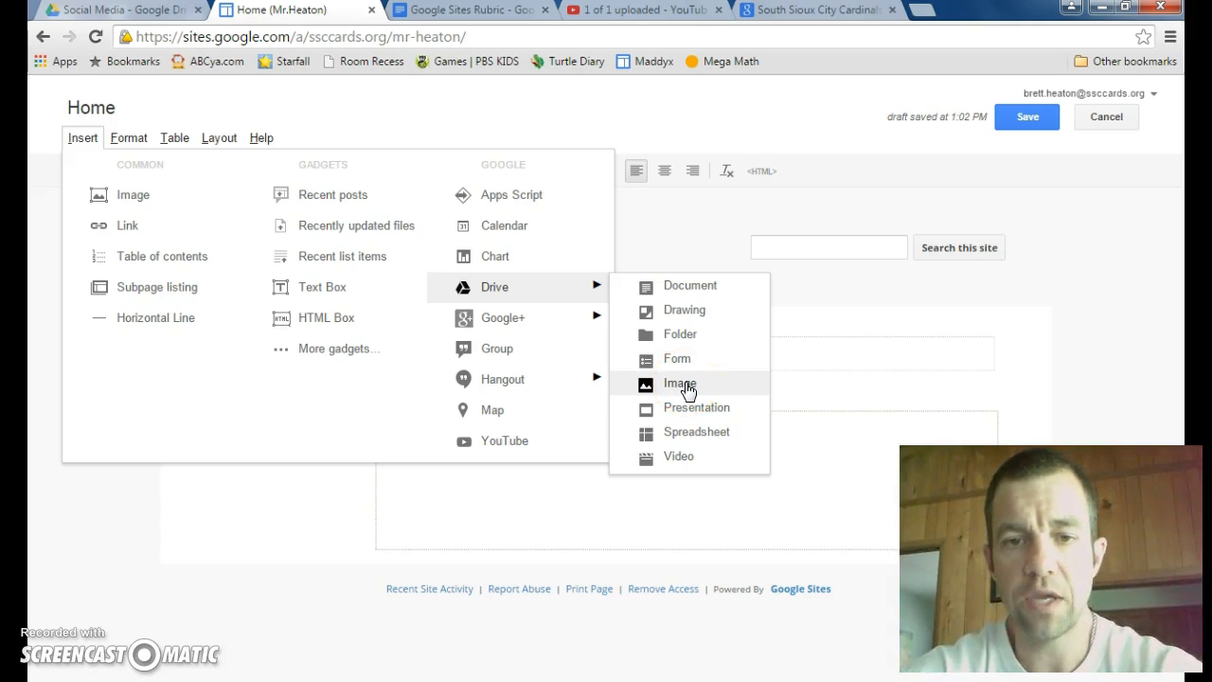
click(693, 408)
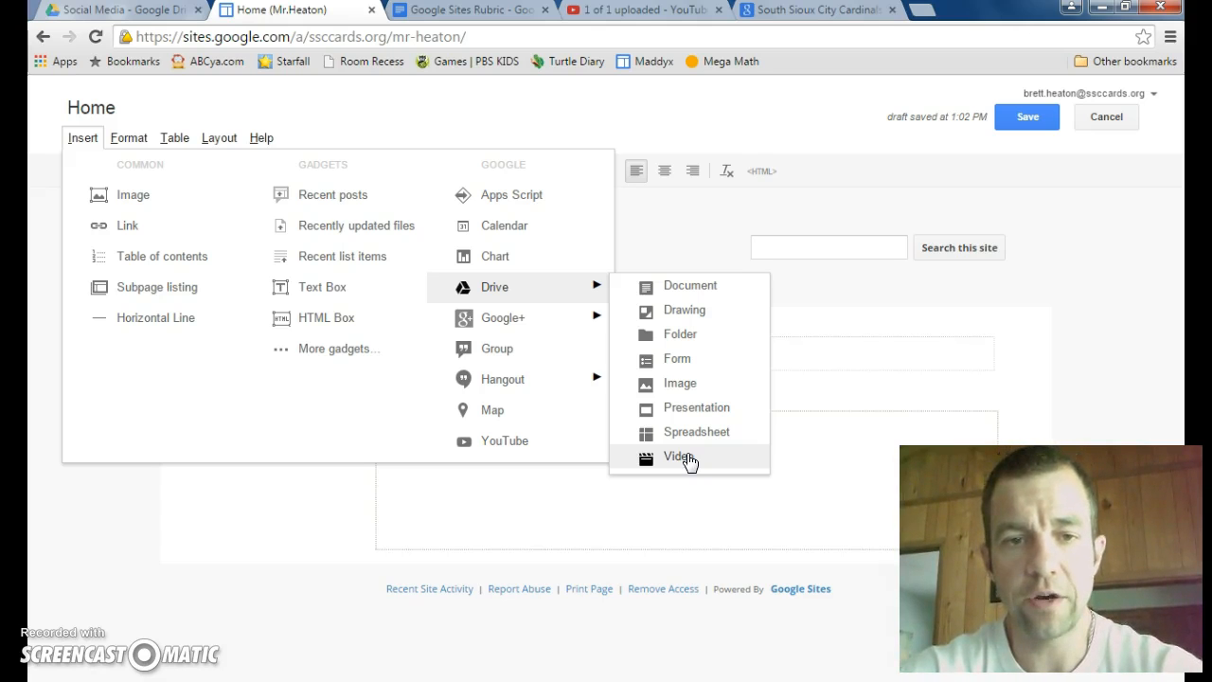
click(505, 441)
click(461, 304)
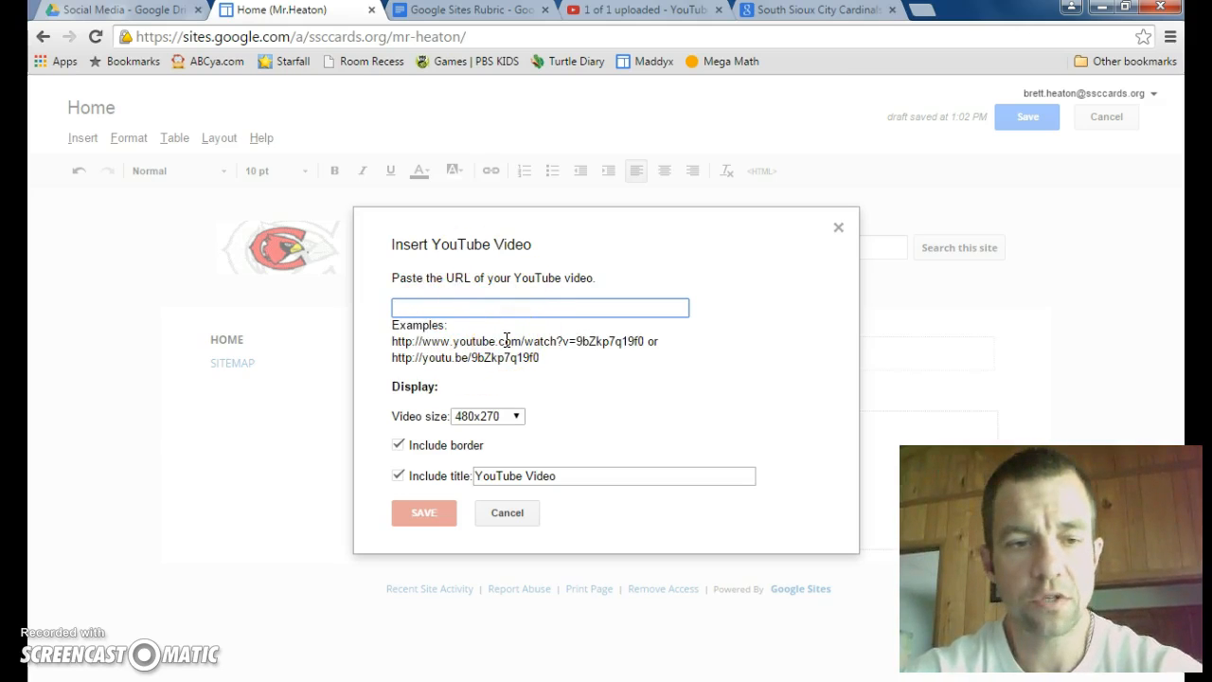
click(630, 13)
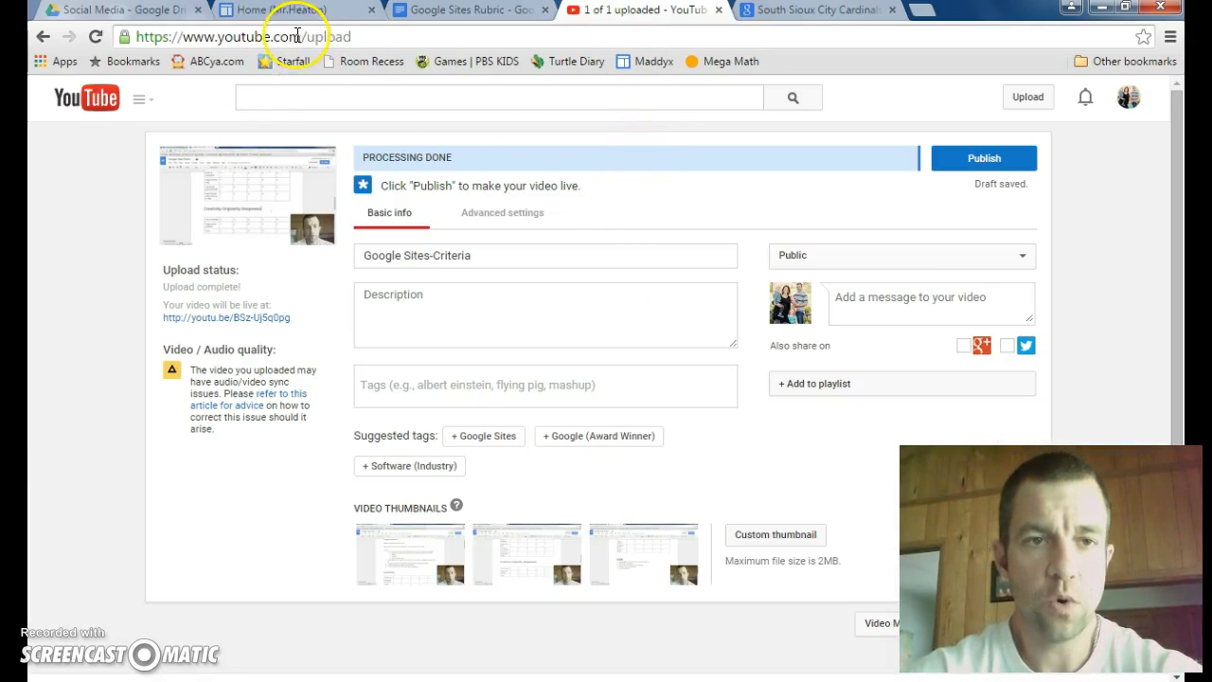
click(279, 11)
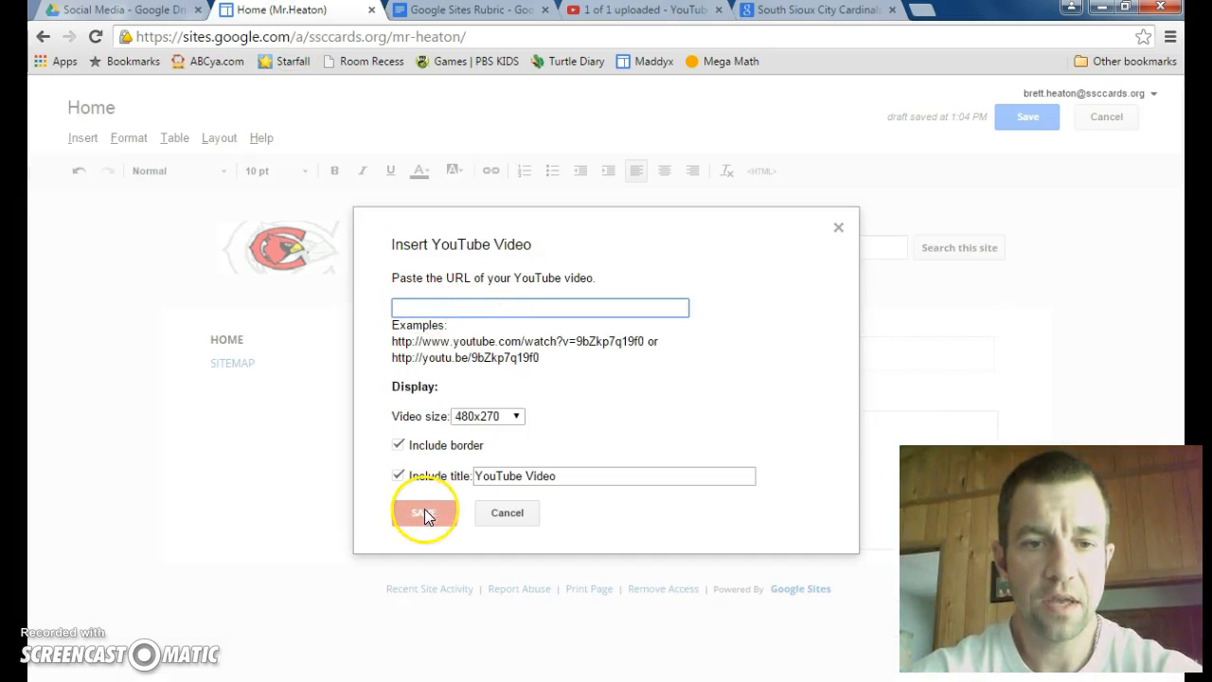
click(505, 513)
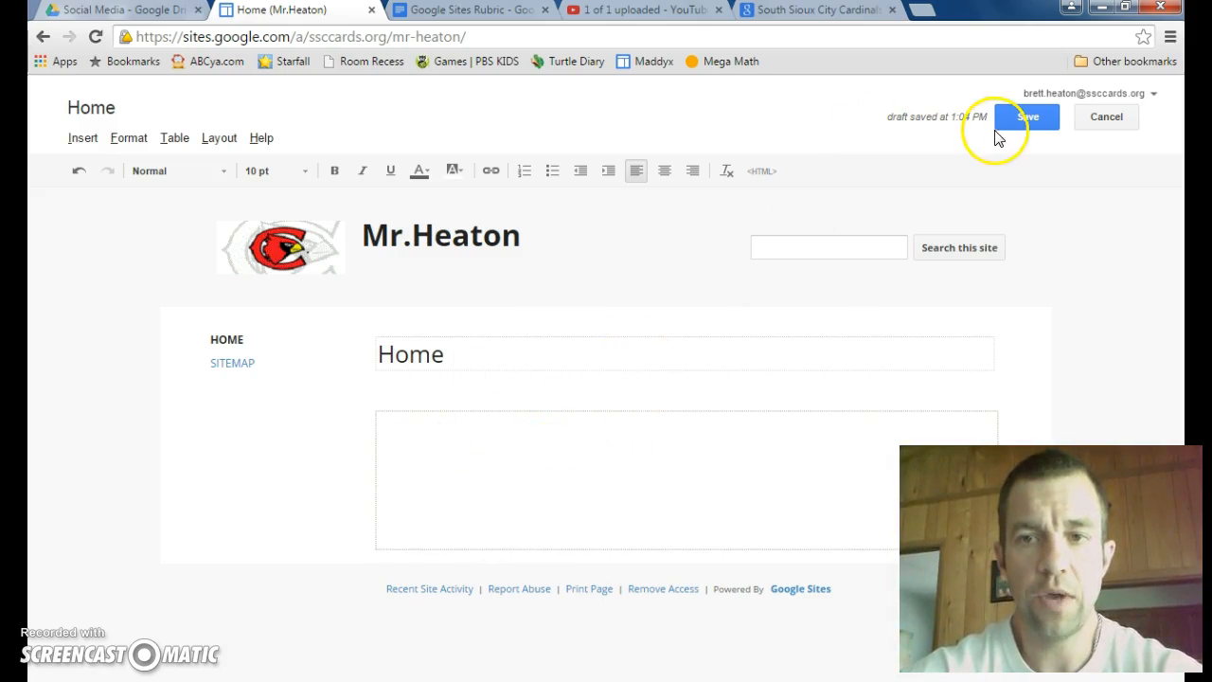
Step: Save the home page and create a top-level web page named Reading in the site
click(1023, 119)
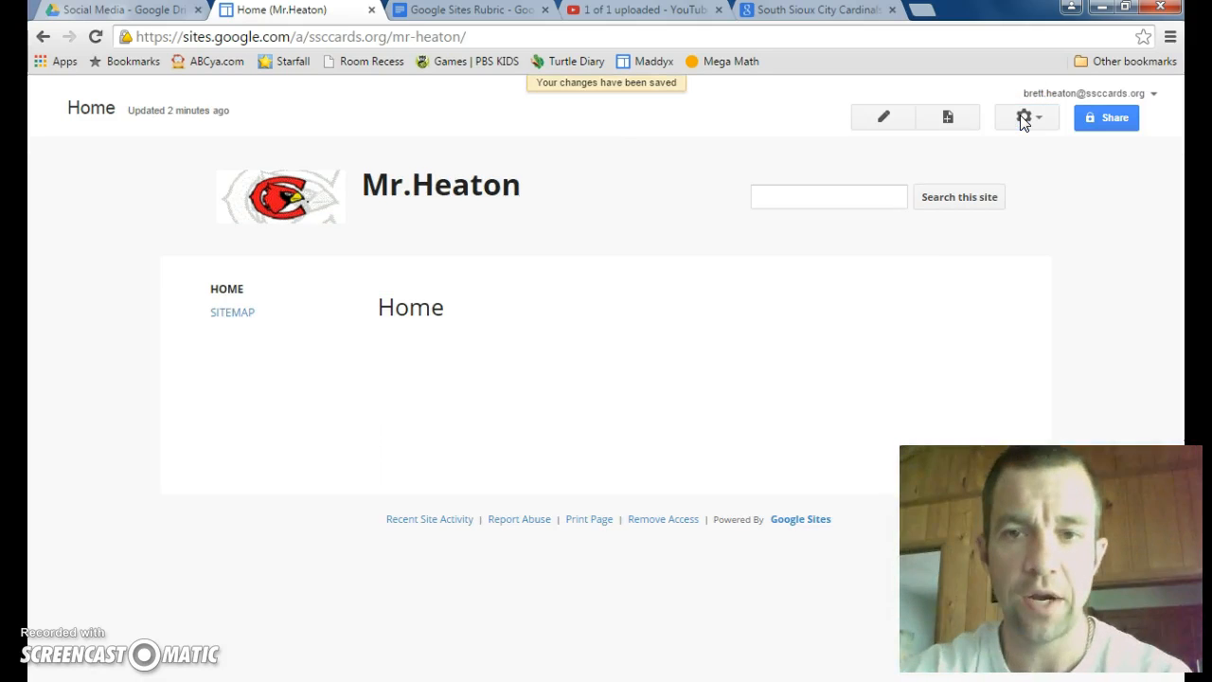
click(950, 121)
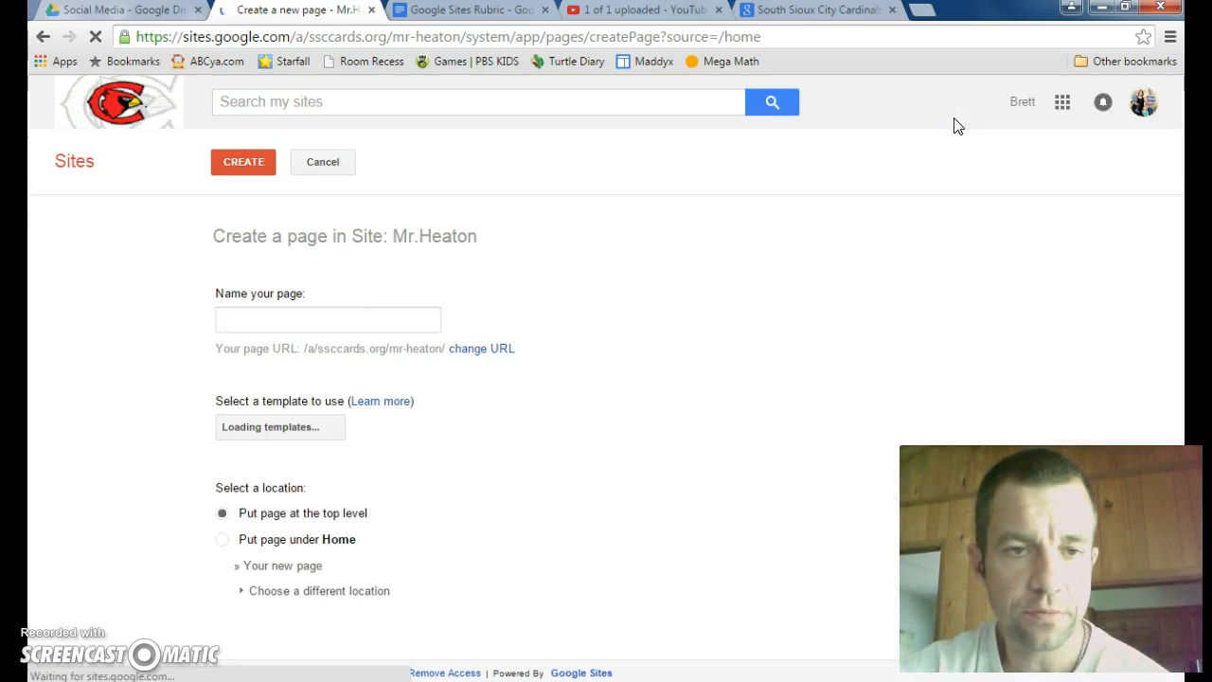
click(219, 322)
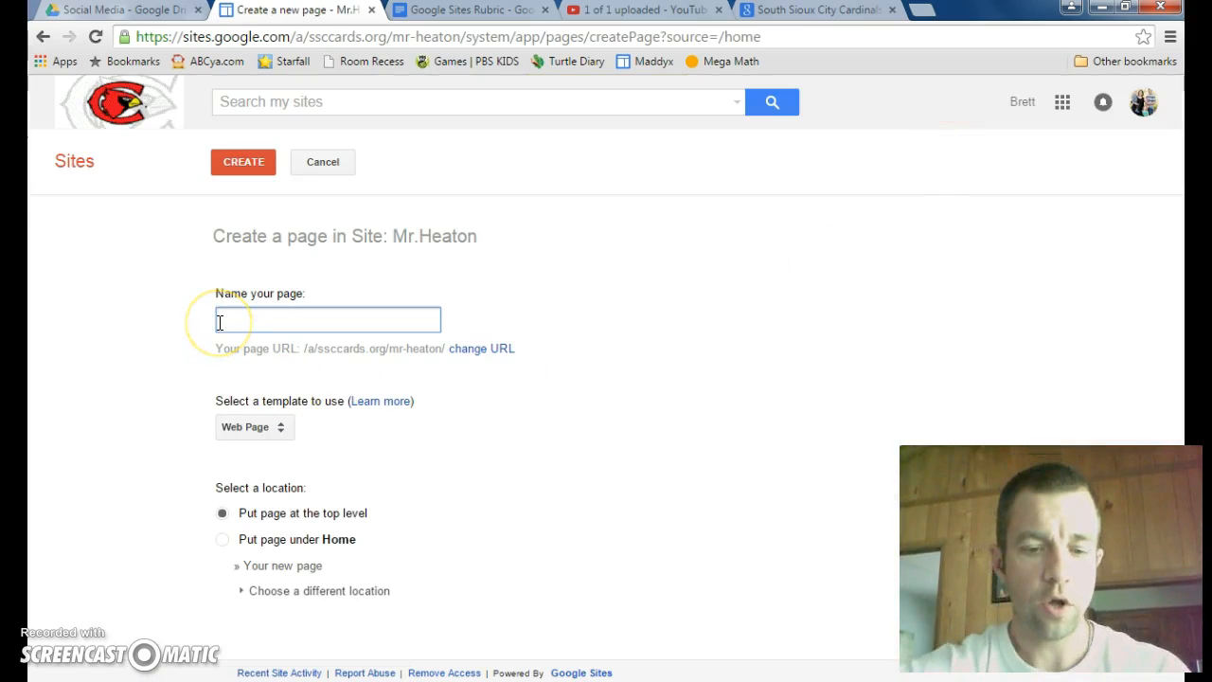
text(Reading)
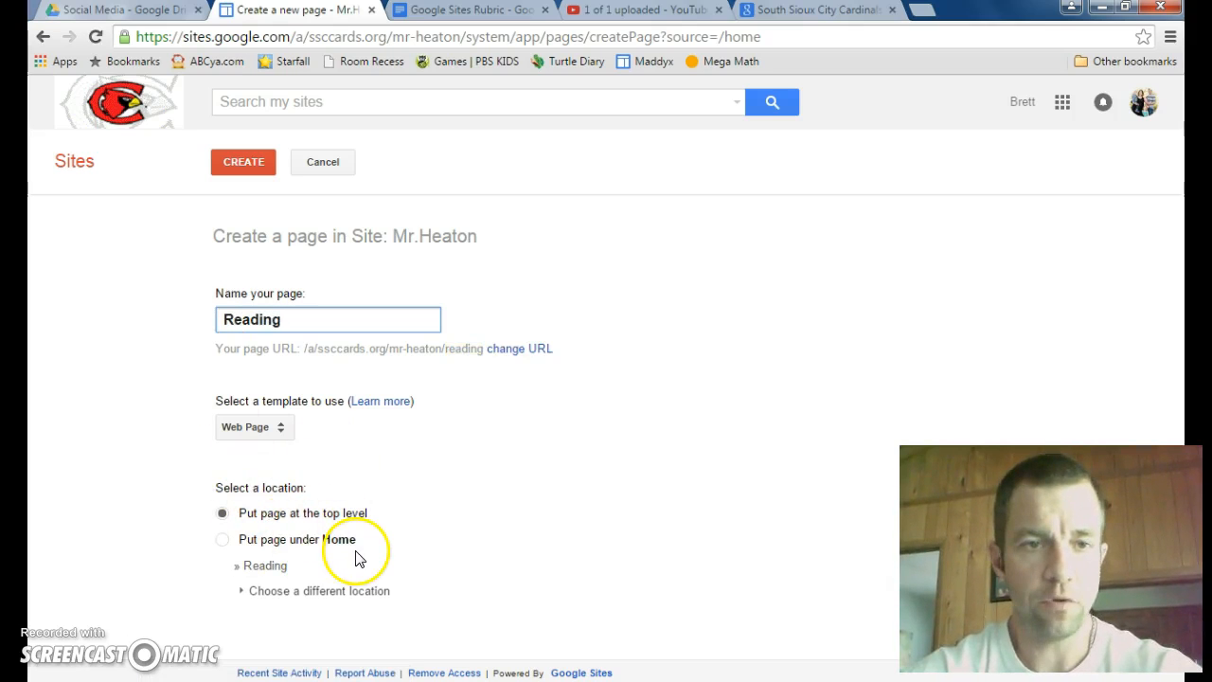
click(251, 163)
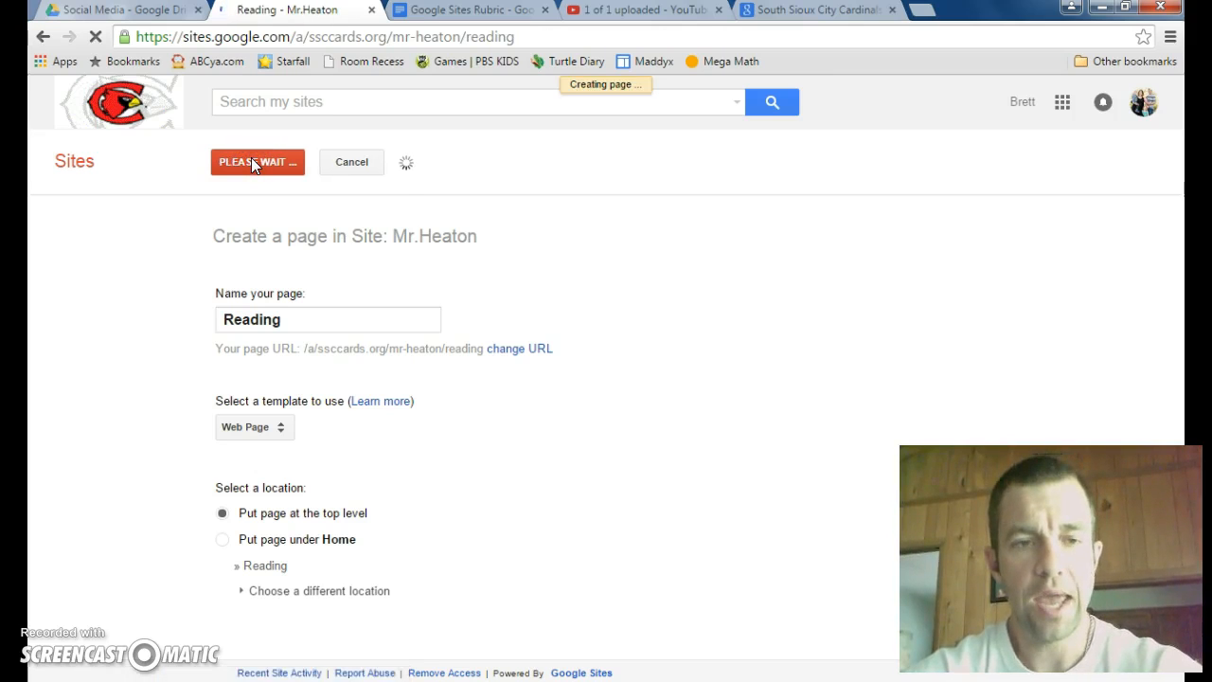
click(244, 206)
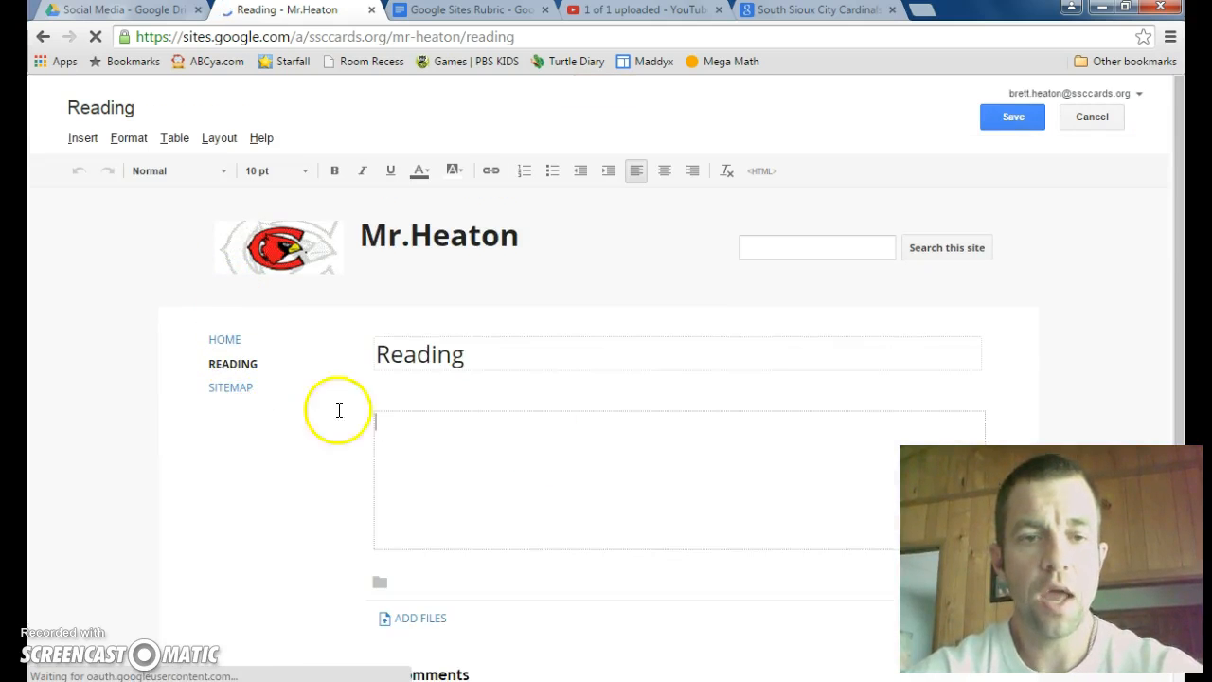
Step: Review the site criteria in the Google Sites Rubric document and return to editing the Reading page
click(516, 455)
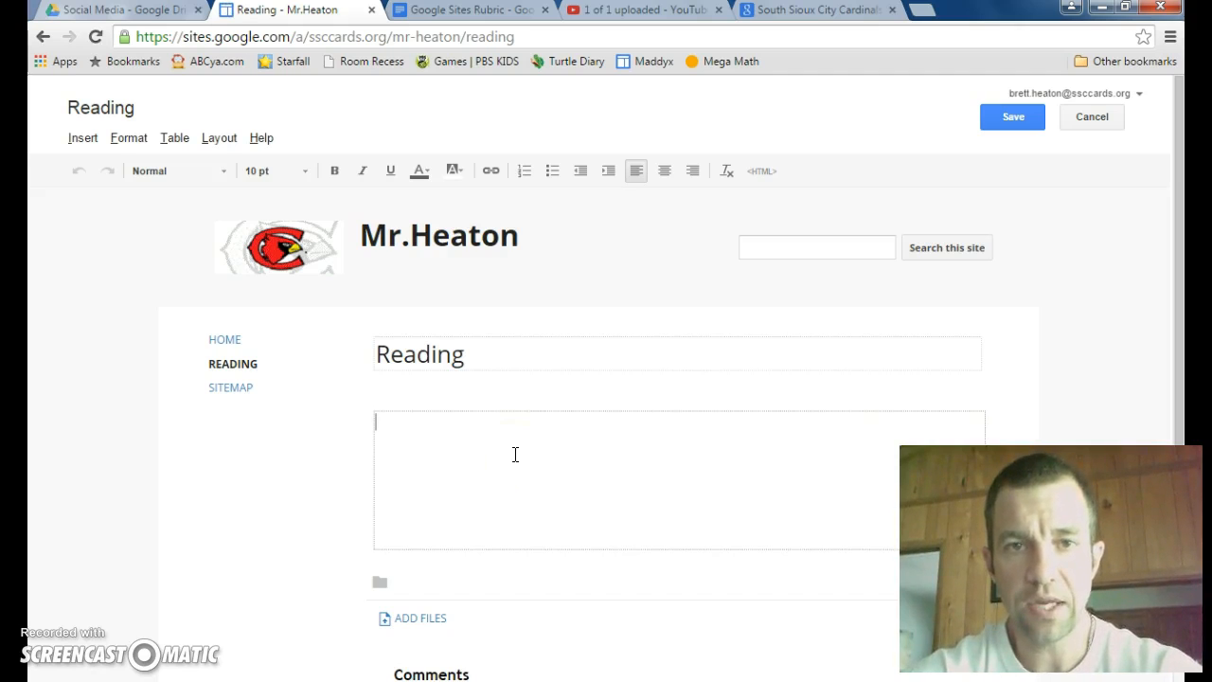
click(470, 14)
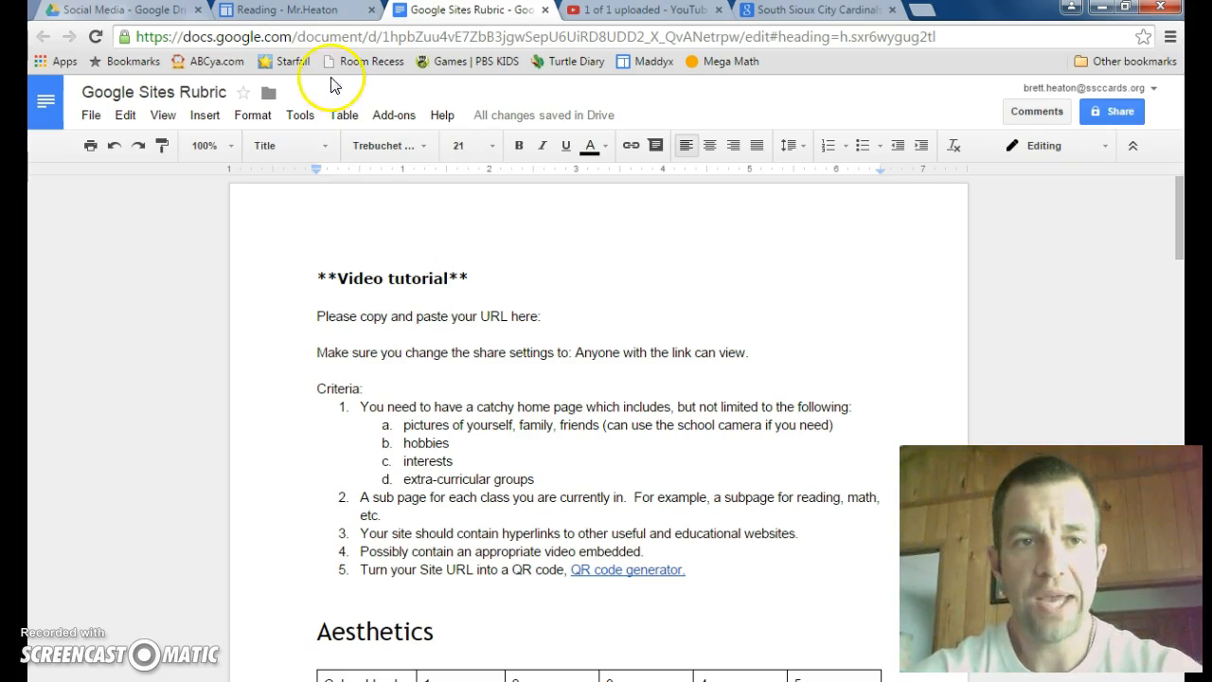
click(293, 13)
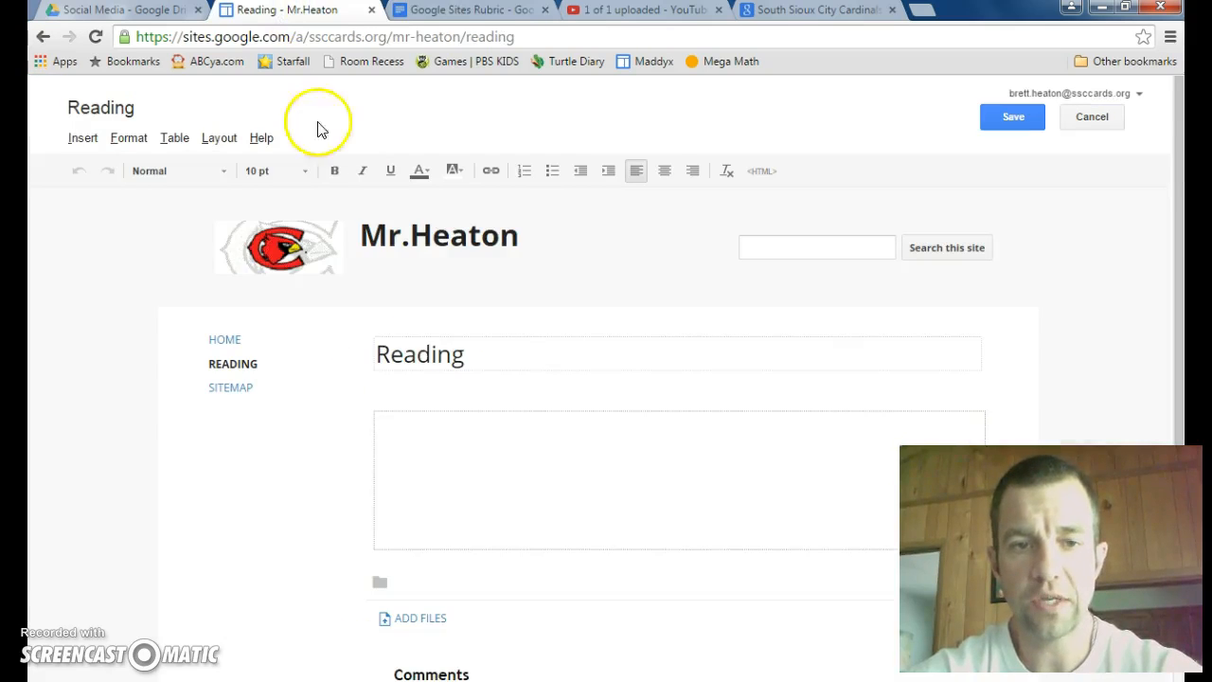